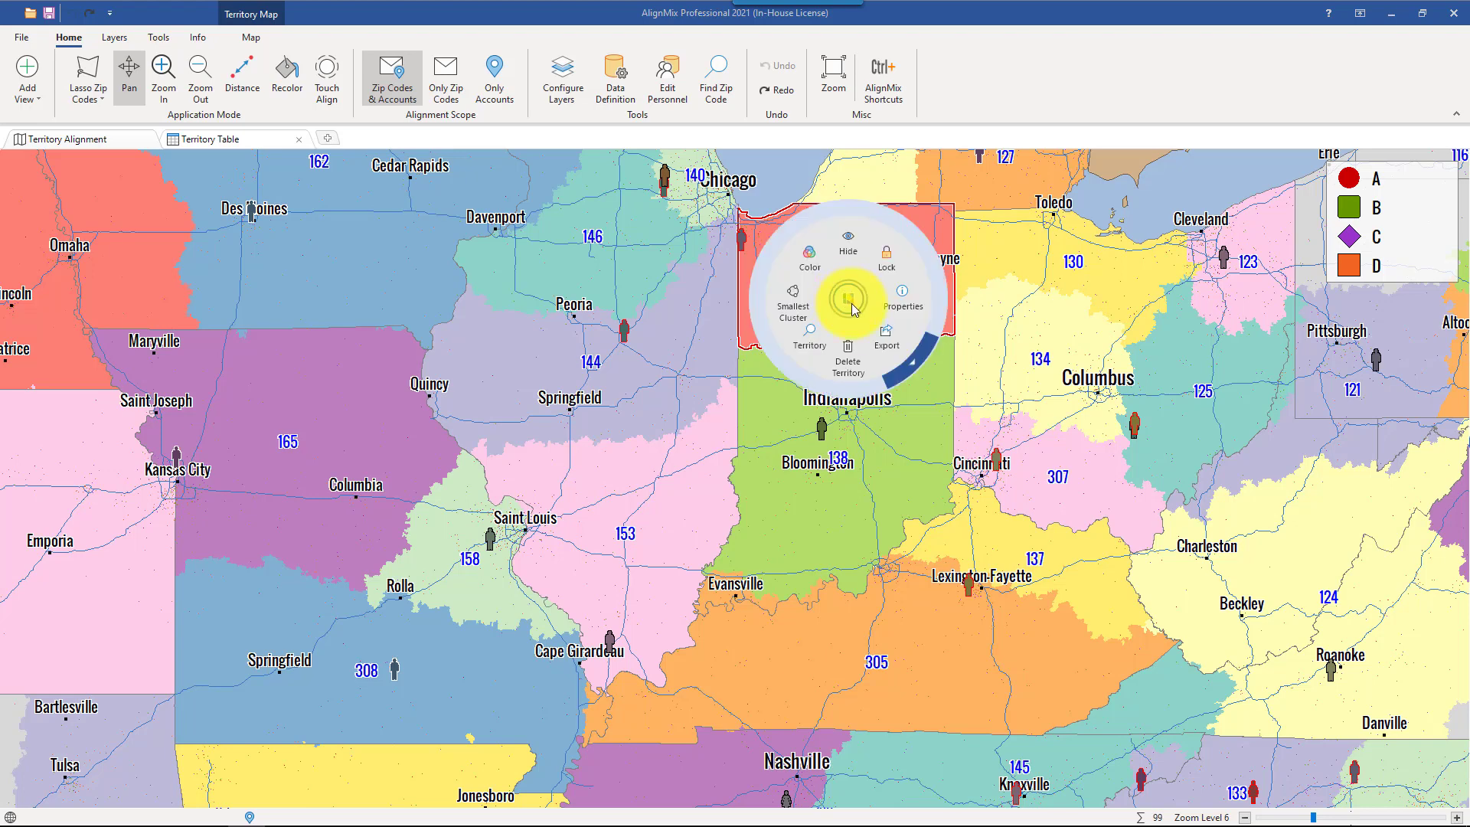
- Delete the northern Indiana territory around Fort Wayne, and zoom the map to territory 153
{"action": "left_click", "coordinate": [849, 350]}
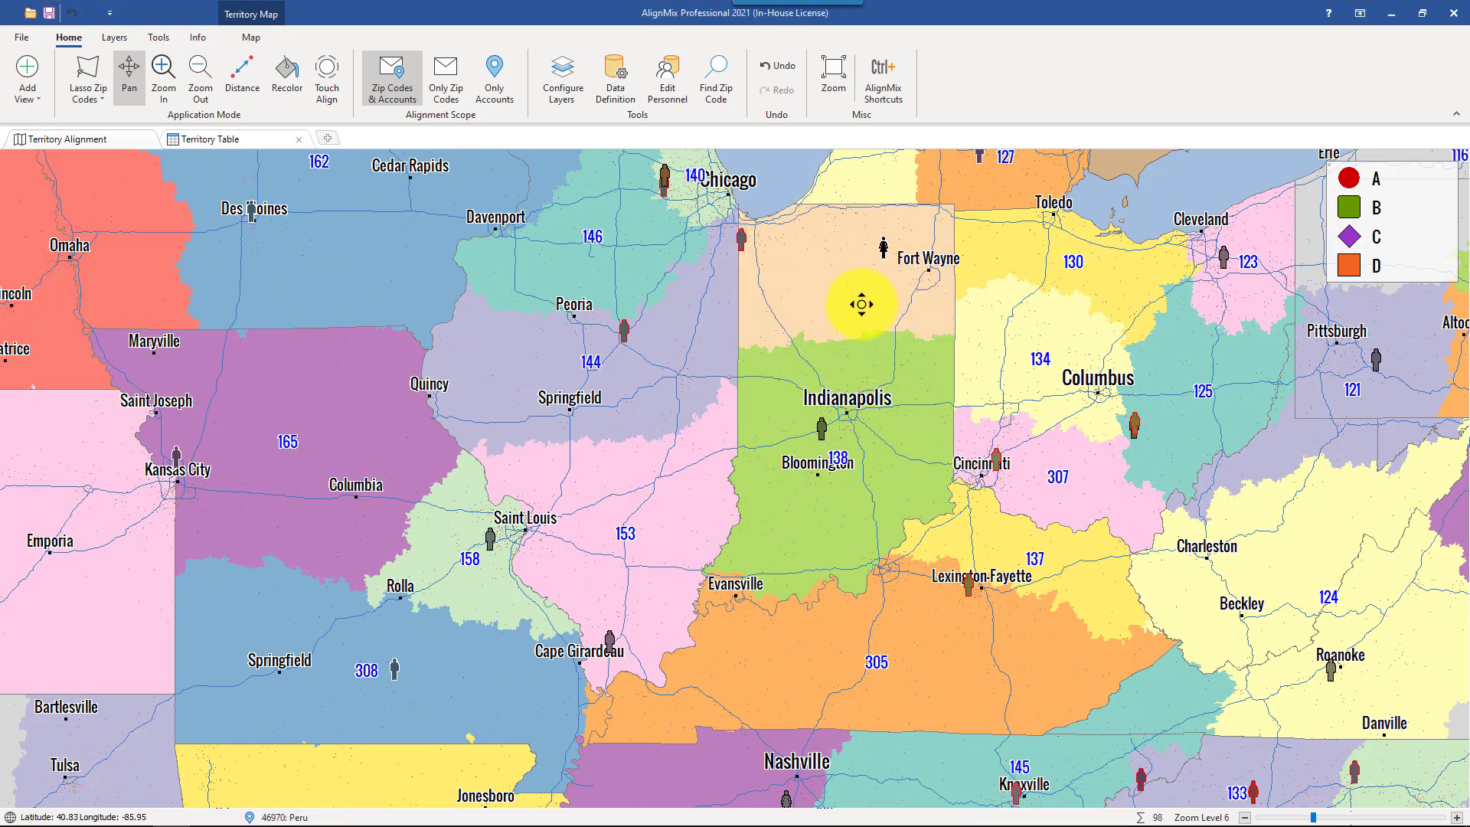
{"action": "left_click", "coordinate": [655, 502]}
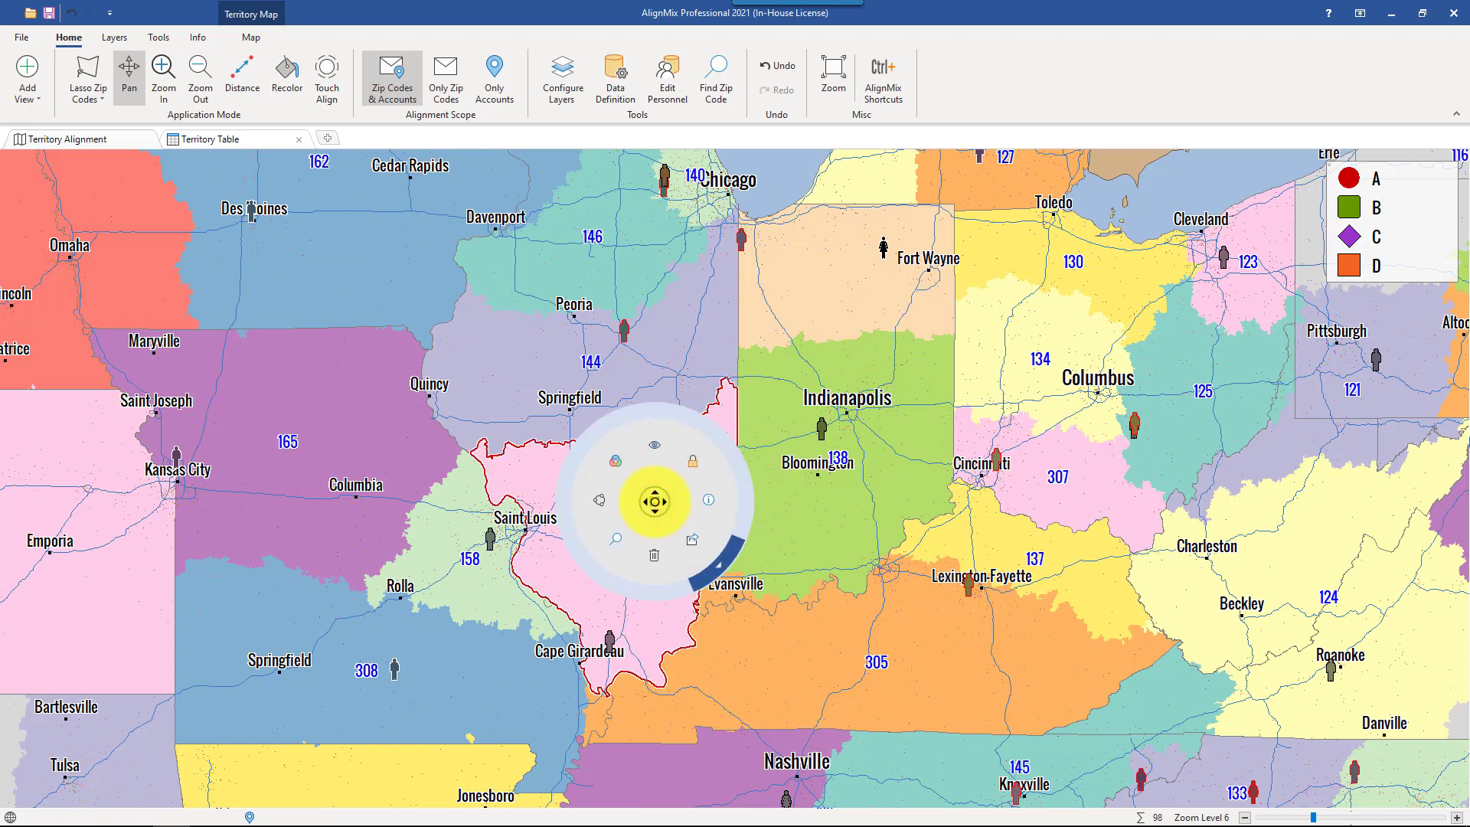
{"action": "left_click", "coordinate": [617, 544]}
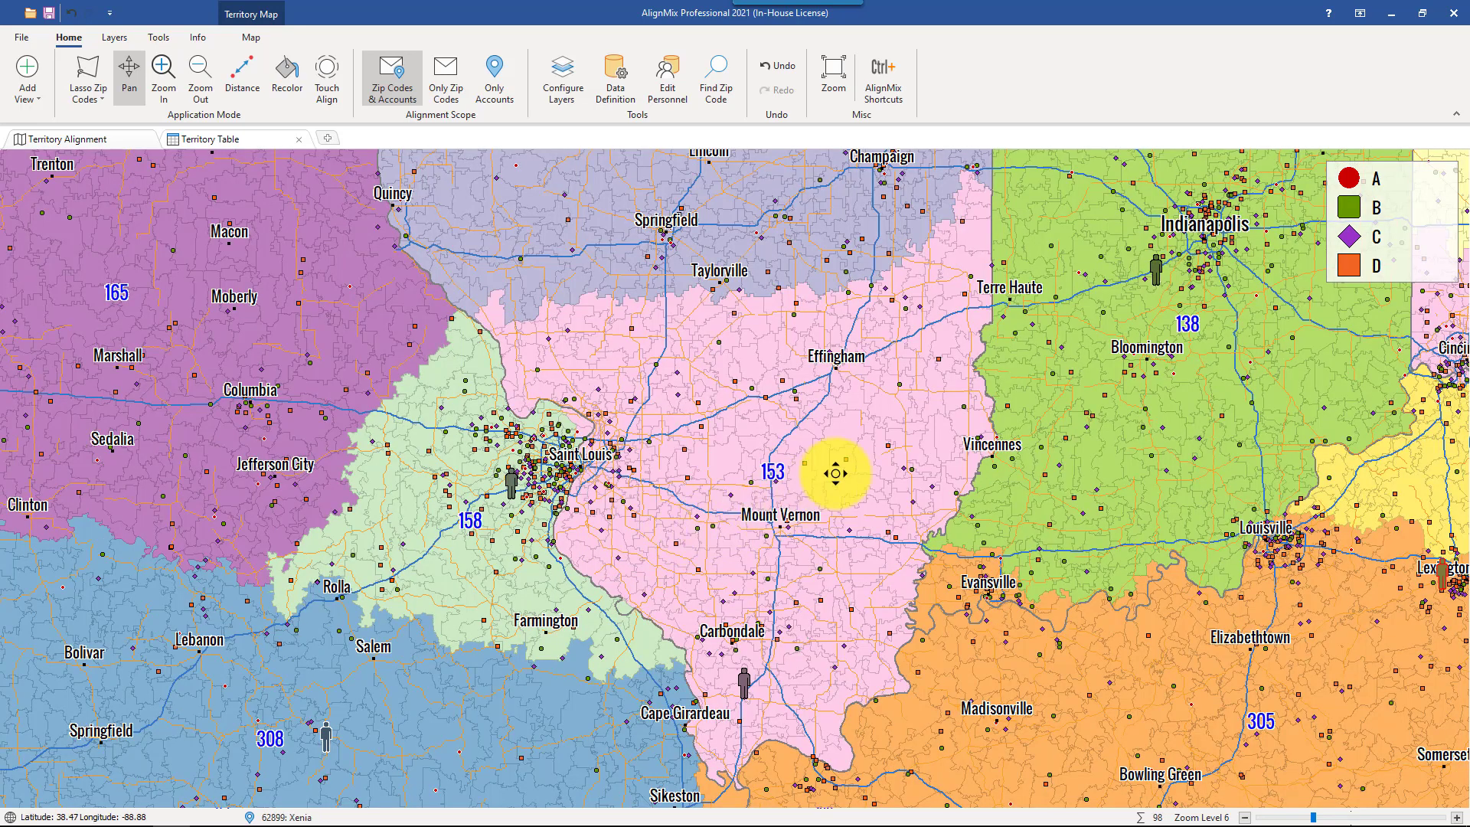
- Find the smallest cluster of territory 138 and assign the unassigned zip codes around West Lafayette to that territory with Touch Align
{"action": "scroll", "coordinate": [1110, 375], "scroll_direction": "down", "scroll_amount": 1}
{"action": "right_click", "coordinate": [1141, 358]}
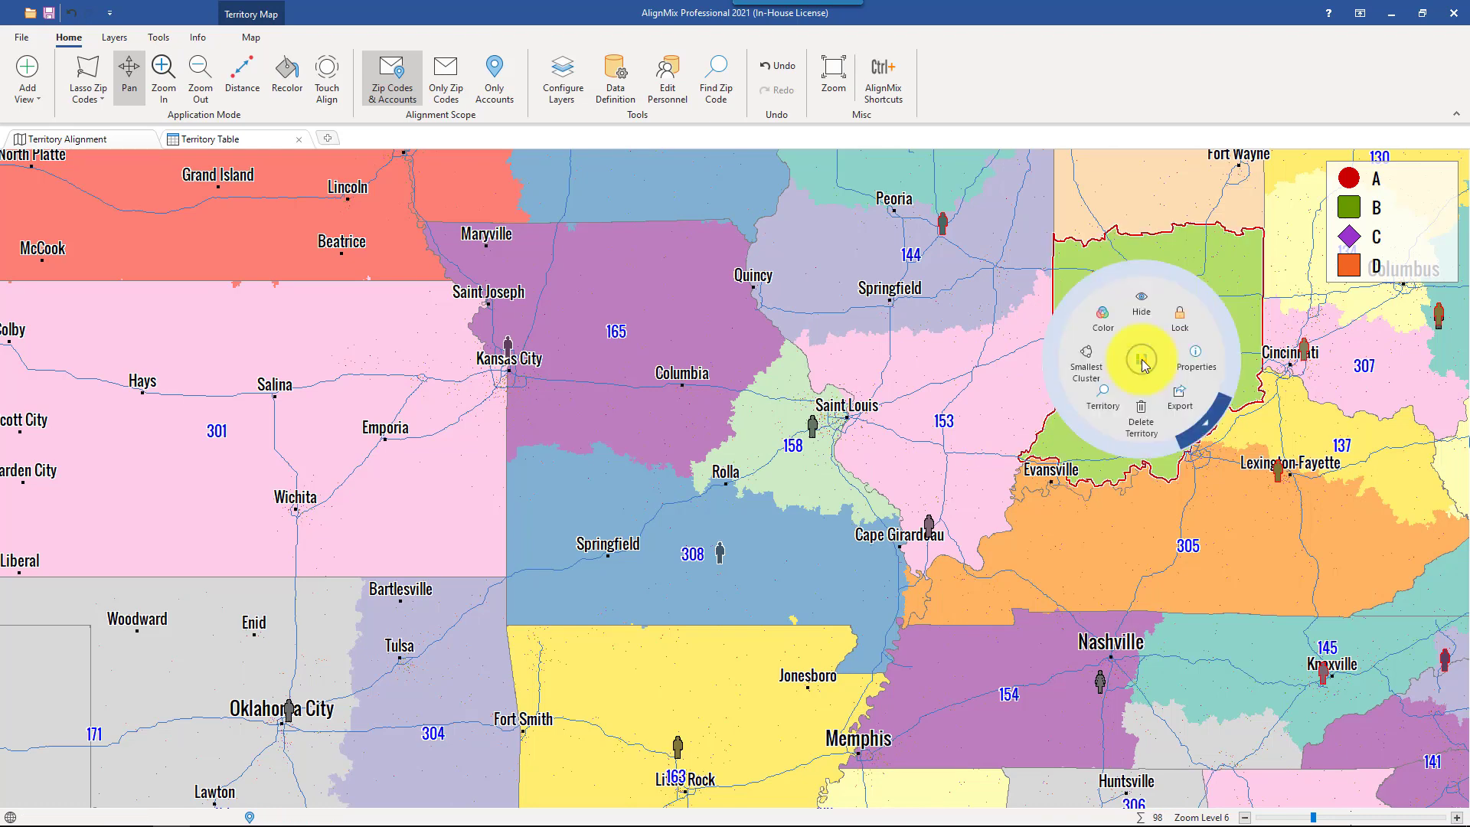
{"action": "left_click", "coordinate": [1096, 360]}
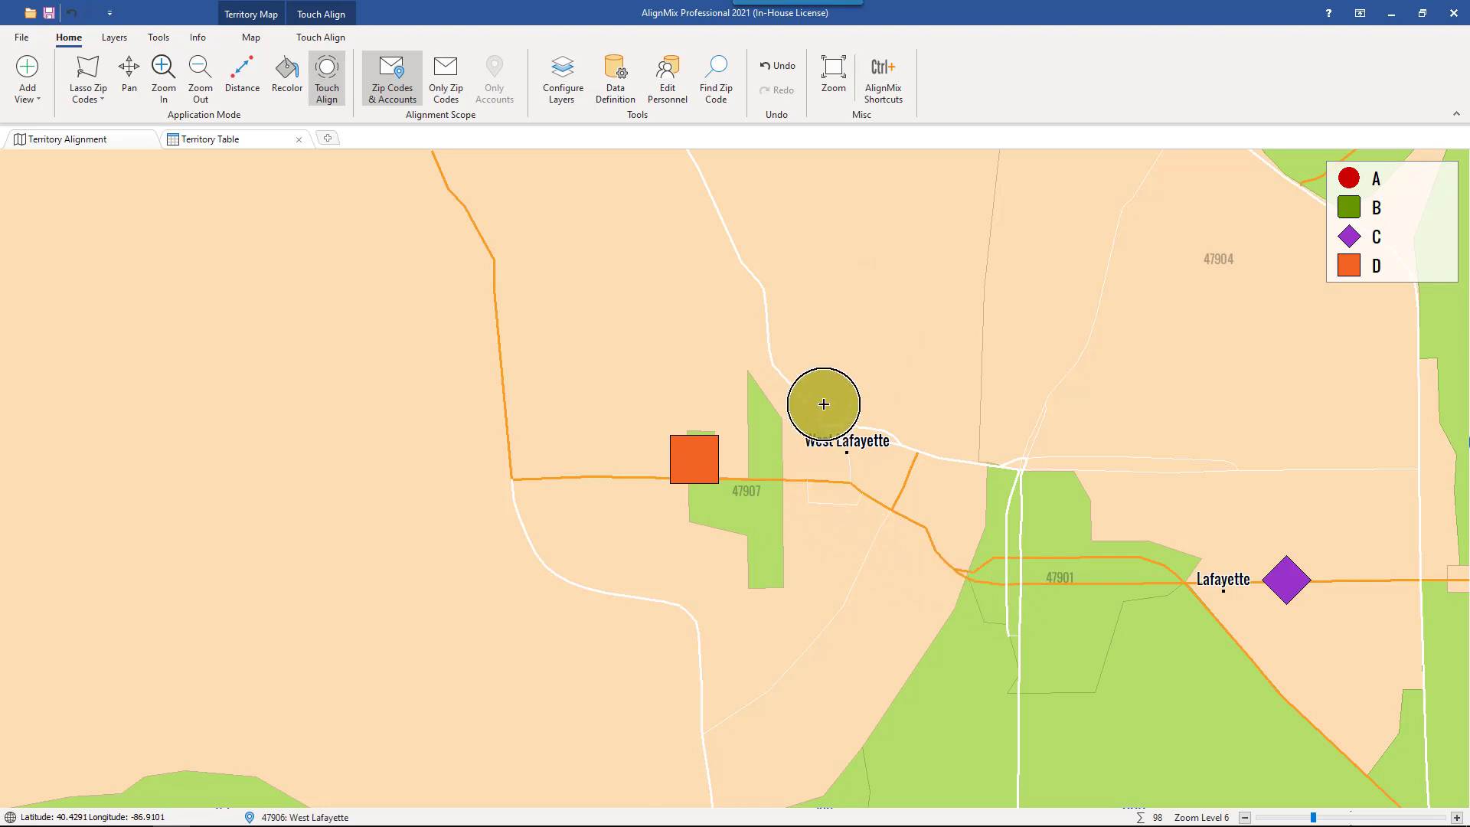
{"action": "mouse_move", "coordinate": [1049, 635]}
{"action": "left_mouse_down"}
{"action": "mouse_move", "coordinate": [863, 564]}
{"action": "mouse_move", "coordinate": [860, 544]}
{"action": "mouse_move", "coordinate": [925, 460]}
{"action": "mouse_move", "coordinate": [1060, 429]}
{"action": "mouse_move", "coordinate": [863, 449]}
{"action": "left_mouse_up"}
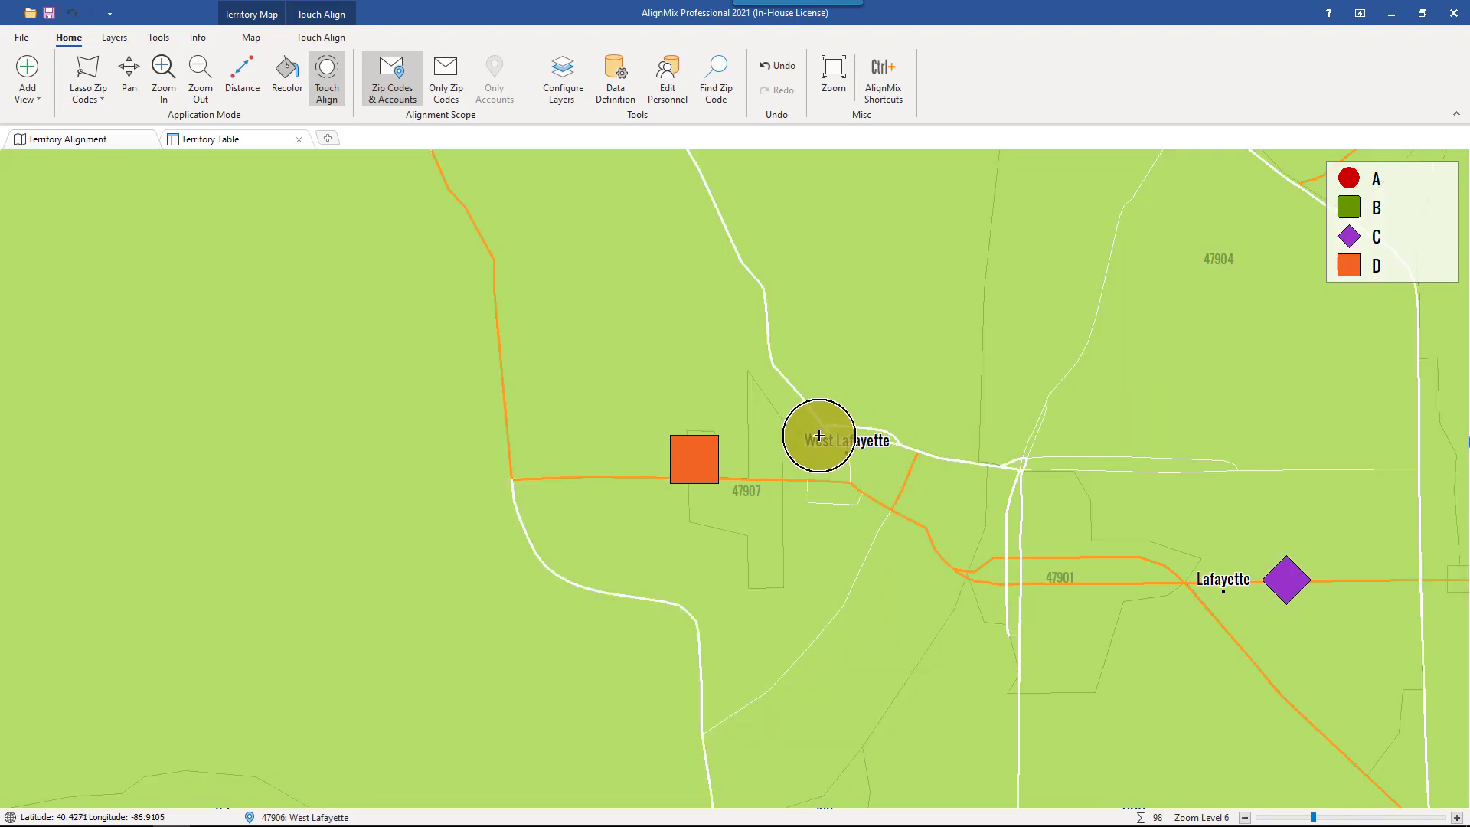
- Fit the map view to territory 138 around Indianapolis using its Territory zoom command
{"action": "scroll", "coordinate": [831, 440], "scroll_direction": "down", "scroll_amount": 3}
{"action": "scroll", "coordinate": [838, 492], "scroll_direction": "down", "scroll_amount": 4}
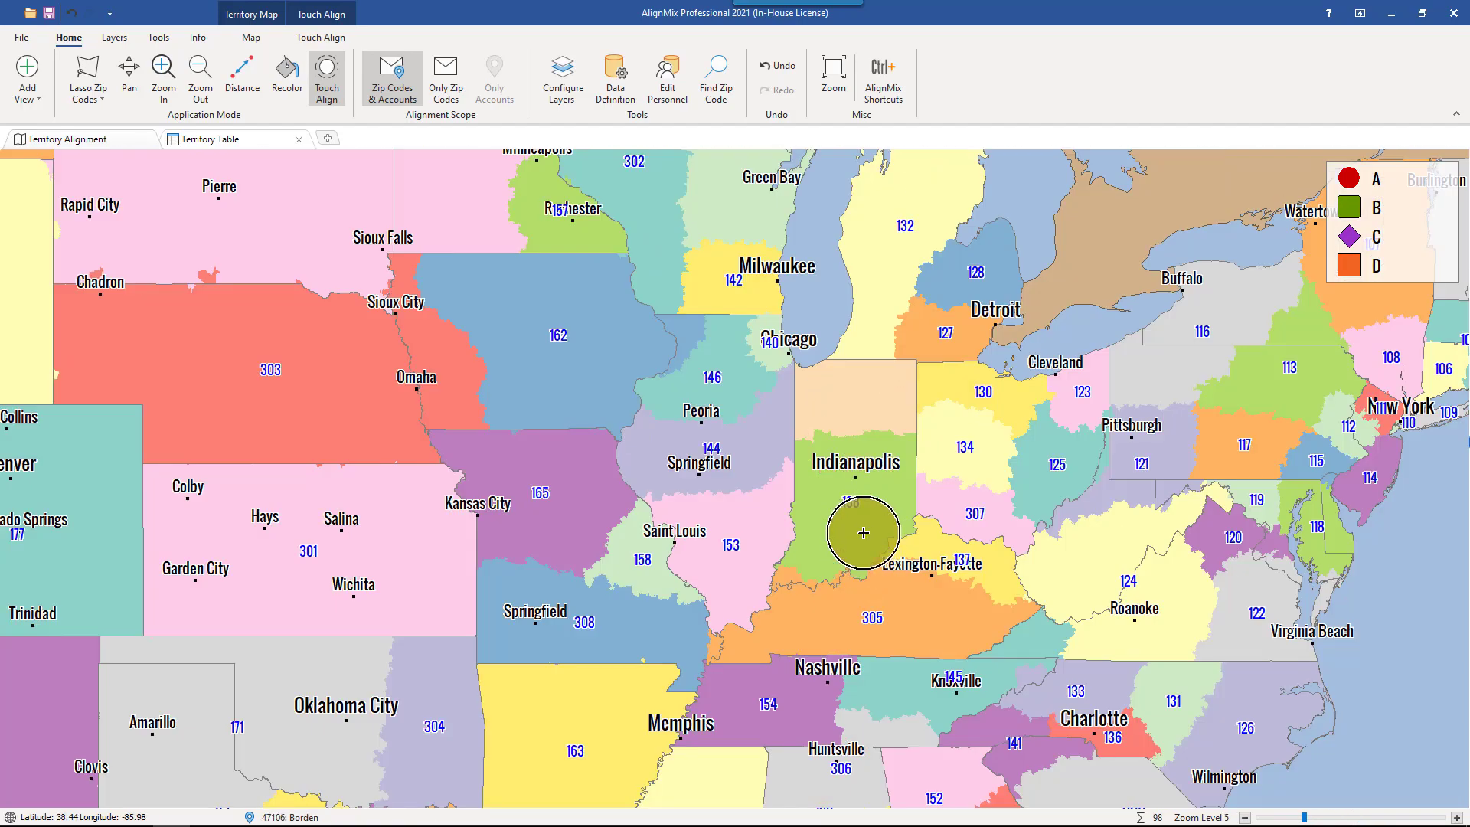
{"action": "left_click", "coordinate": [857, 523]}
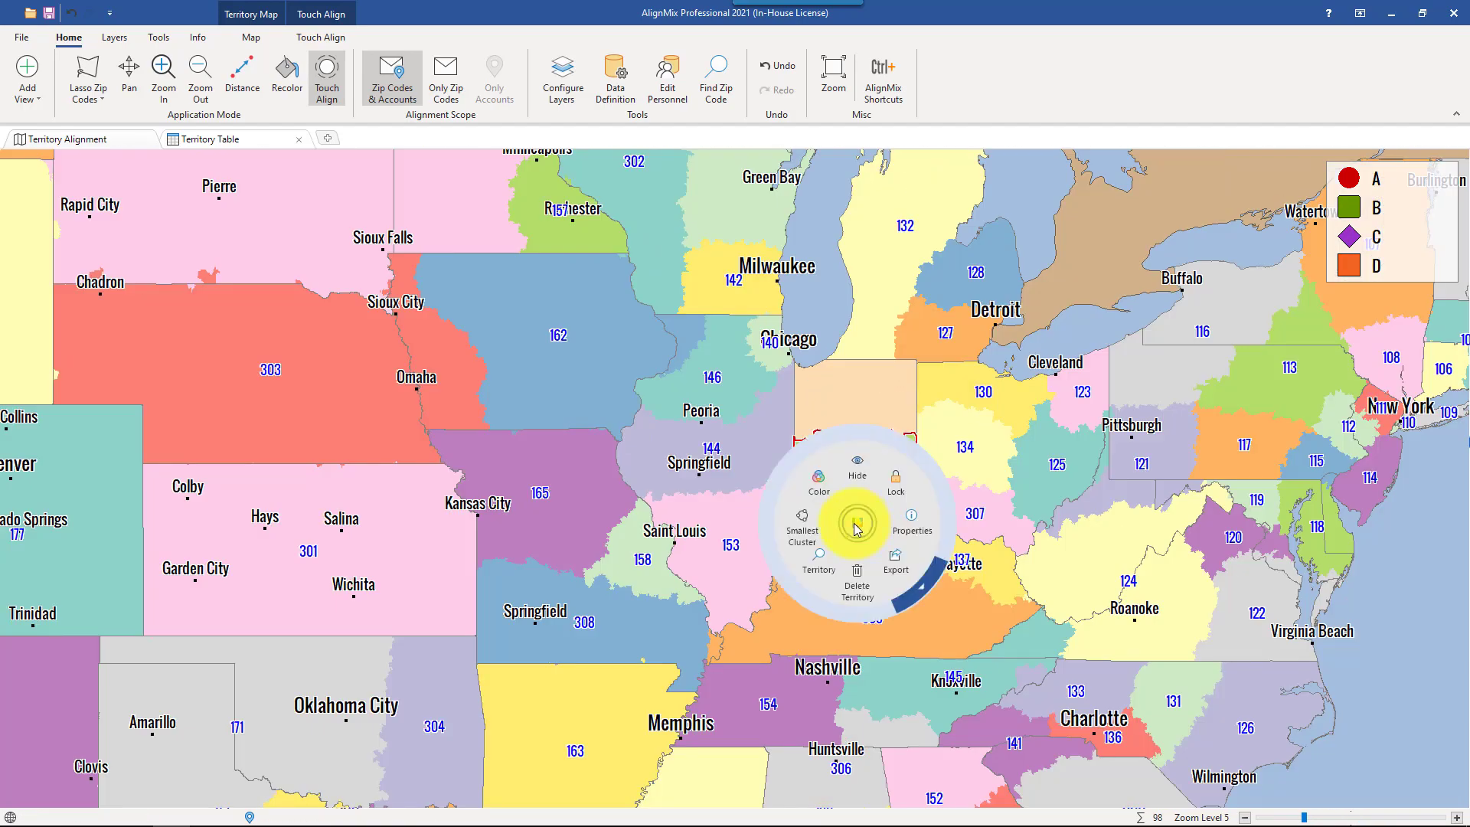
{"action": "left_click", "coordinate": [808, 528]}
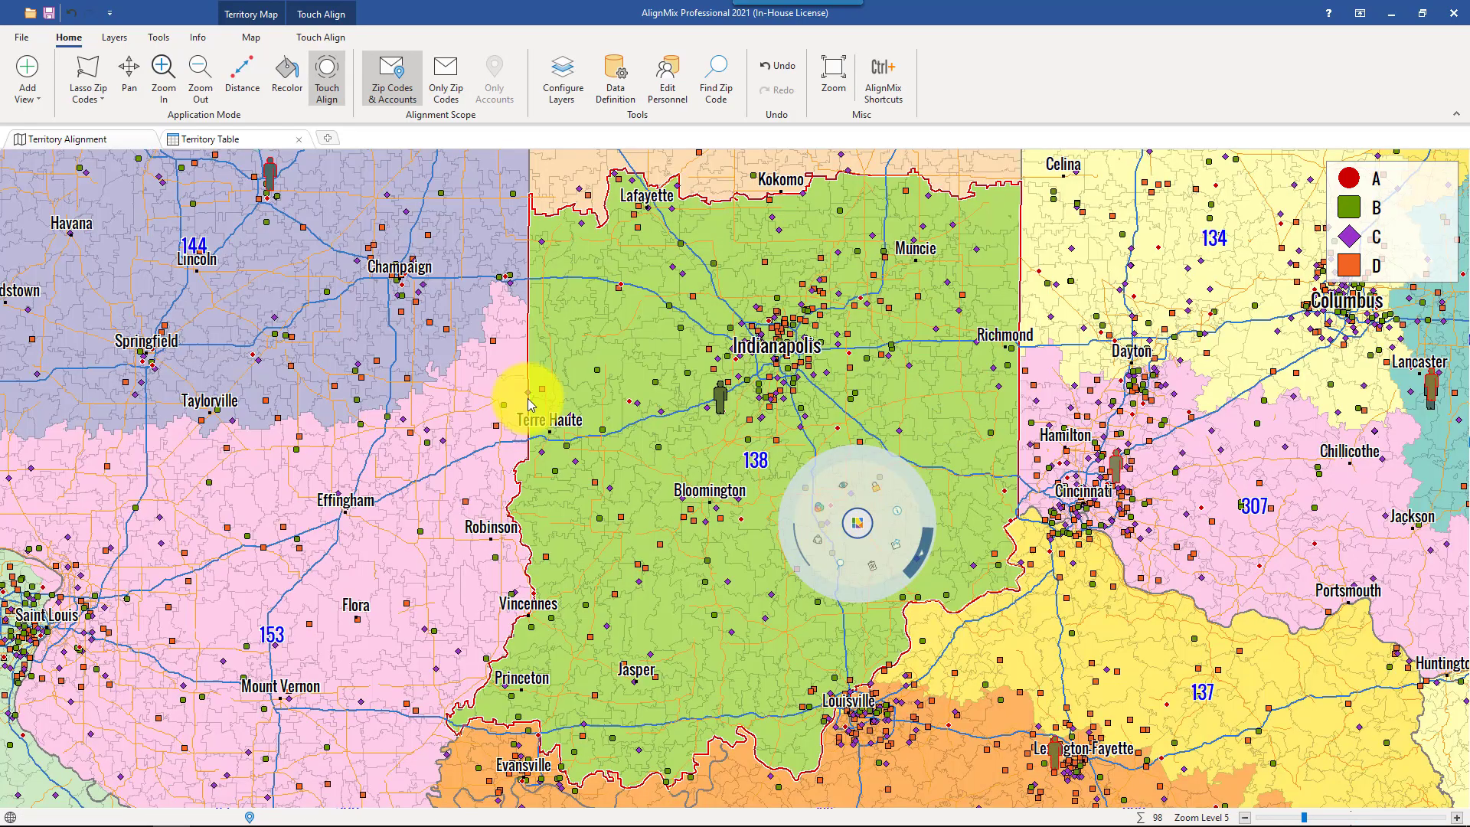
{"action": "left_click", "coordinate": [730, 617]}
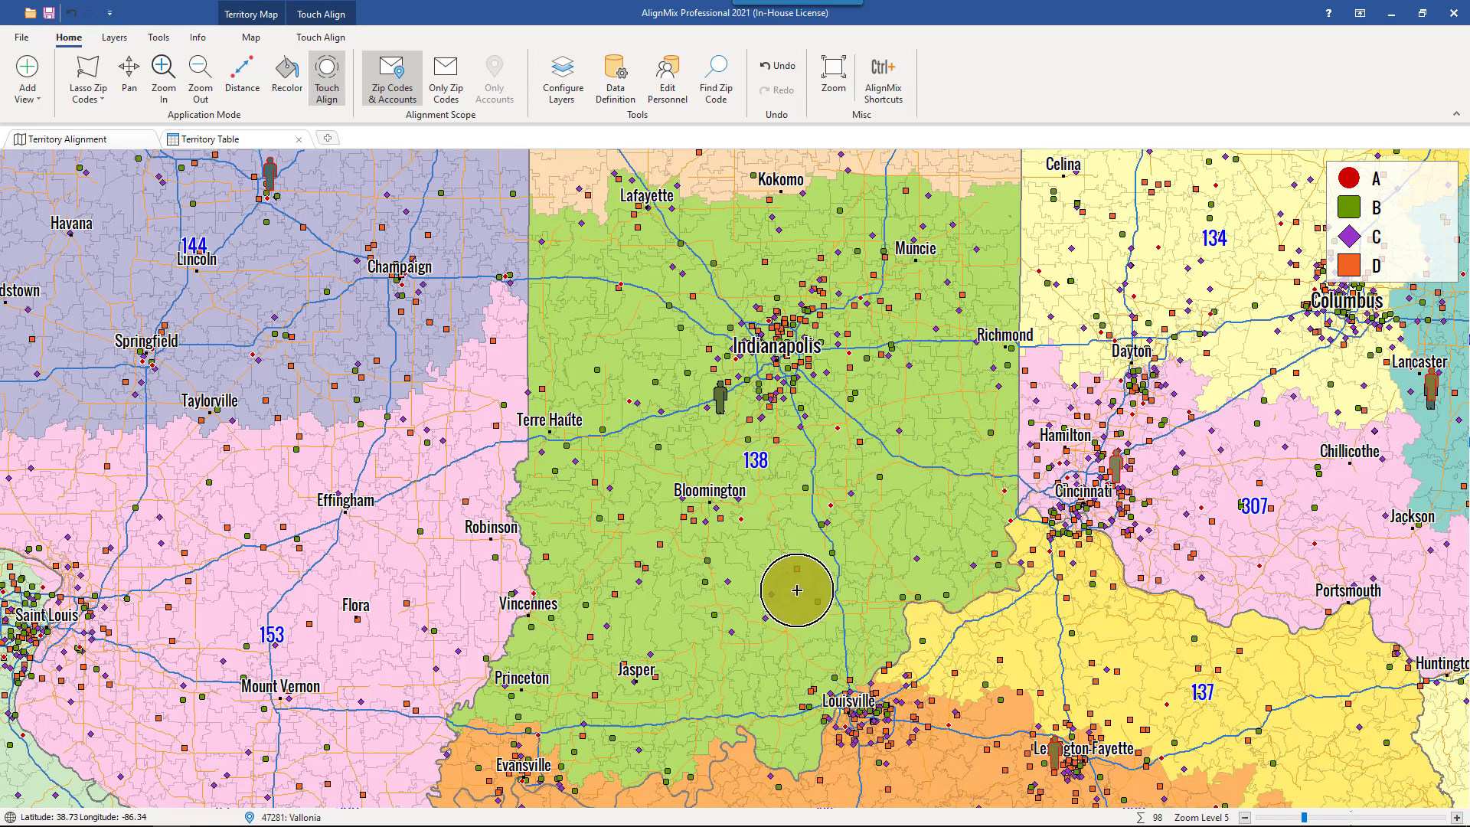
- Recolor territory 138 to a brighter green with RGB values 167, 246, 81
{"action": "left_click", "coordinate": [755, 483]}
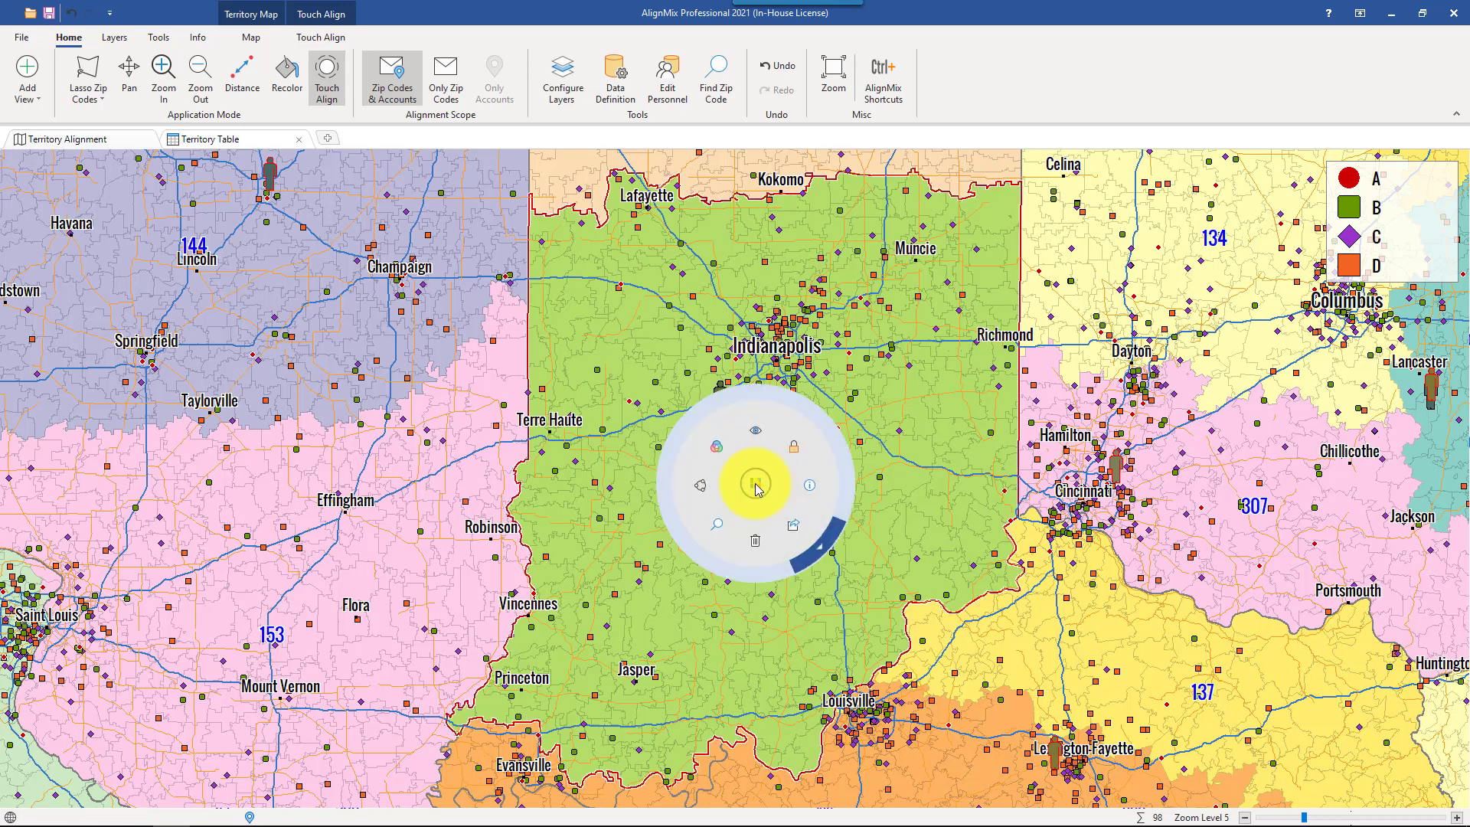
{"action": "left_click", "coordinate": [724, 445]}
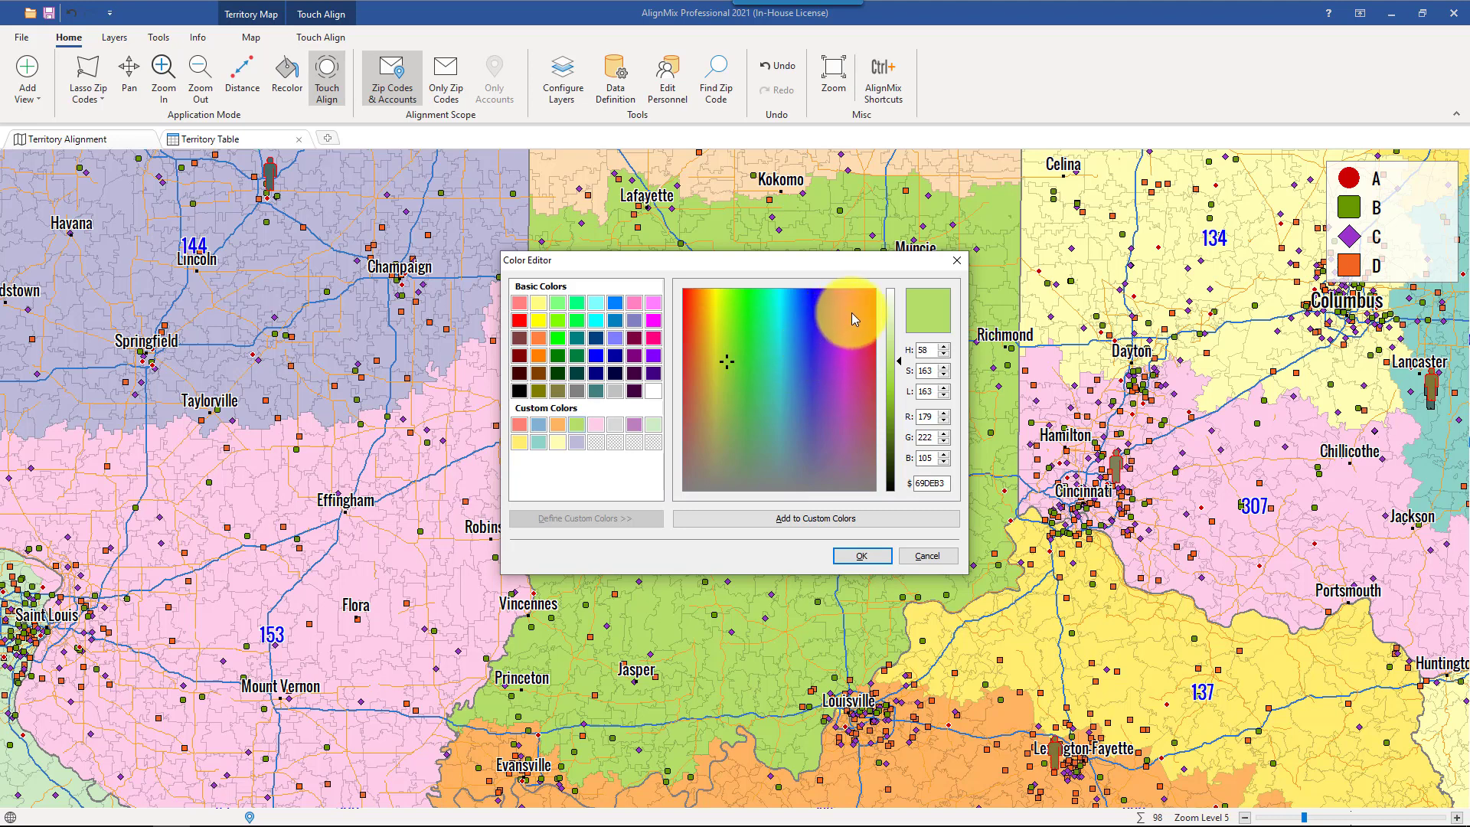
{"action": "left_click_drag", "start_coordinate": [851, 313], "coordinate": [731, 308]}
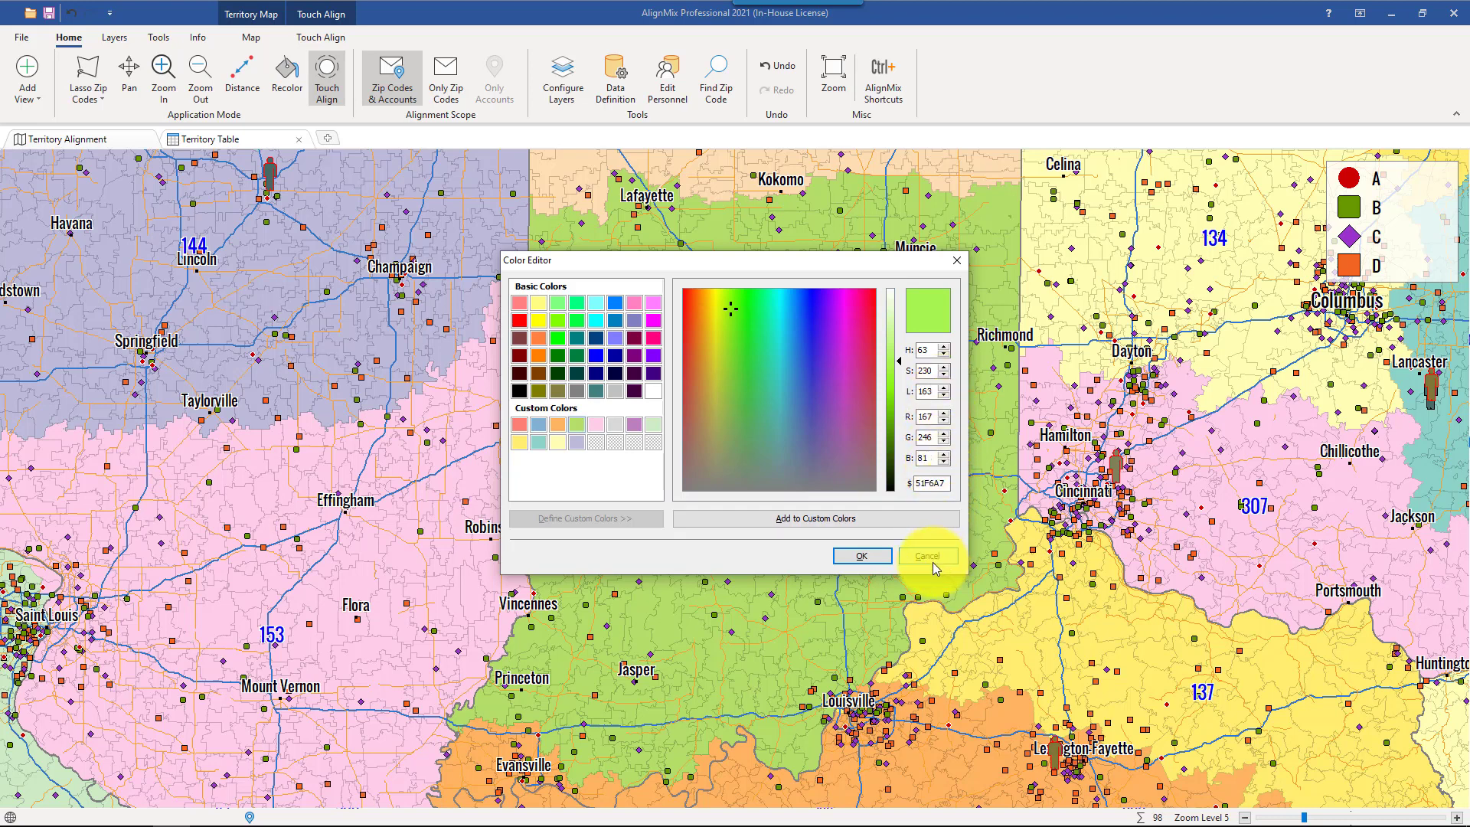
{"action": "left_click", "coordinate": [862, 556]}
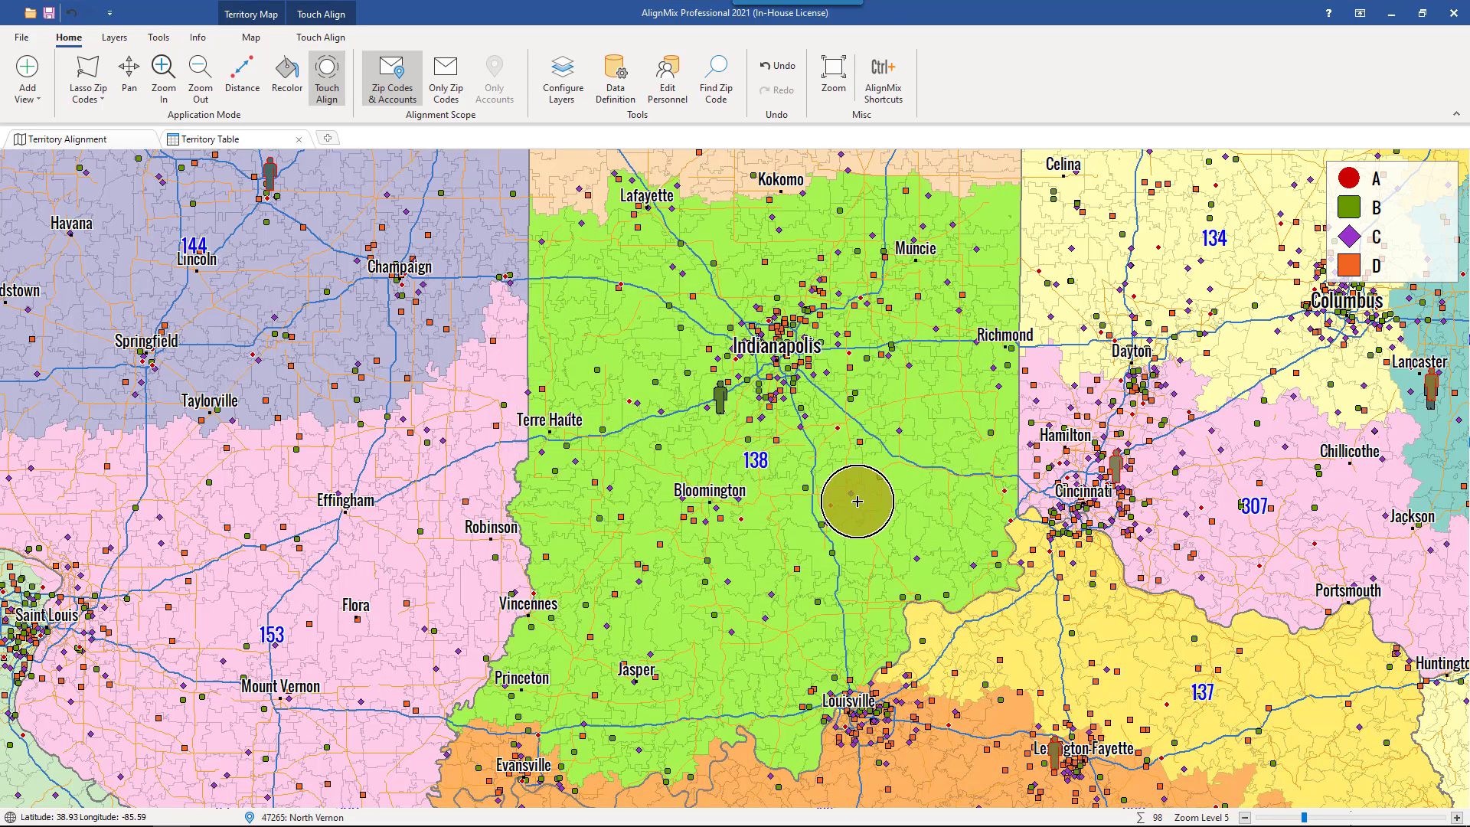
- Hide territory 138 on the map, and show it again
{"action": "left_click", "coordinate": [761, 457]}
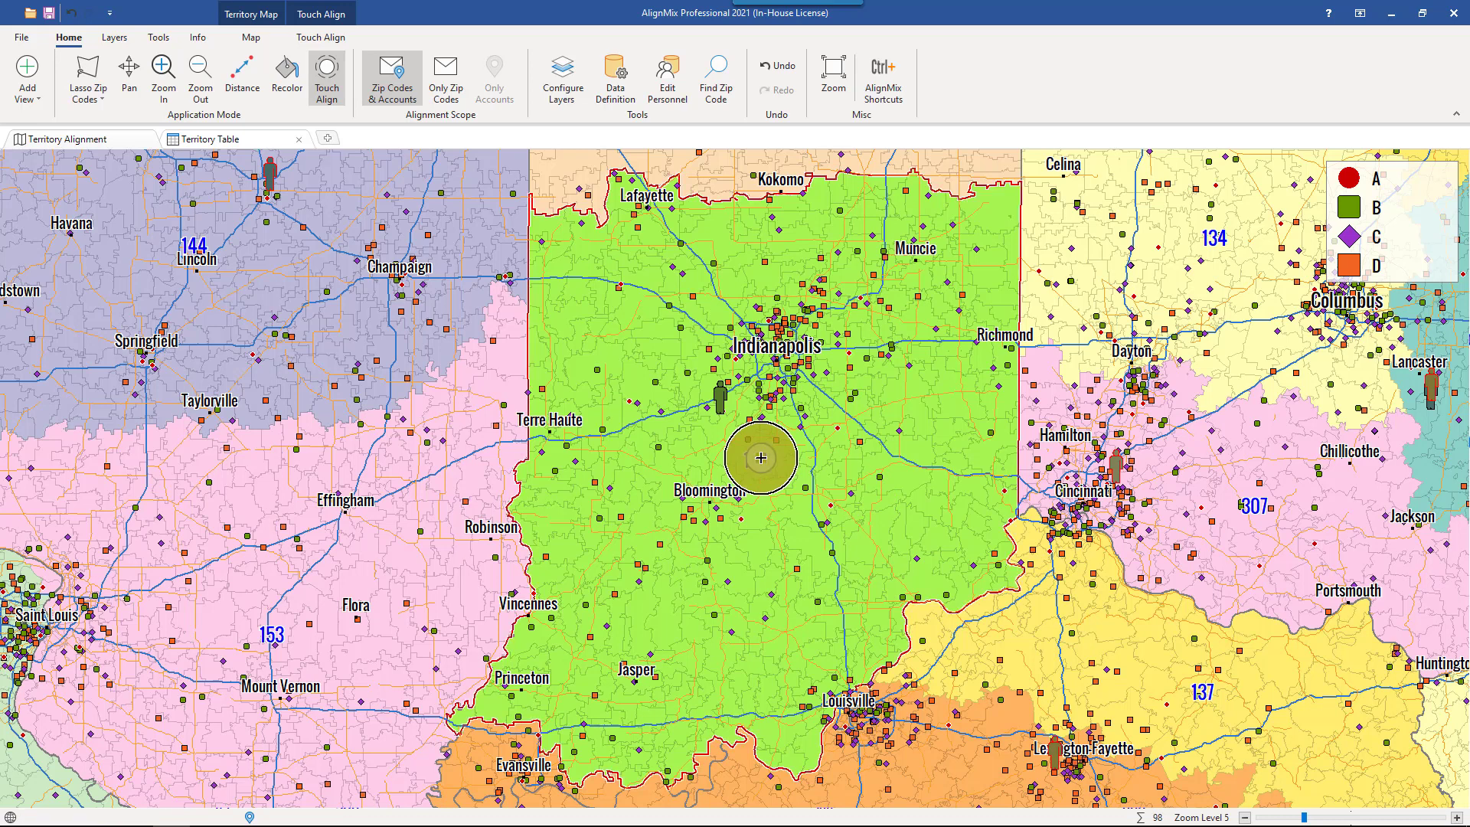
{"action": "right_click", "coordinate": [760, 457]}
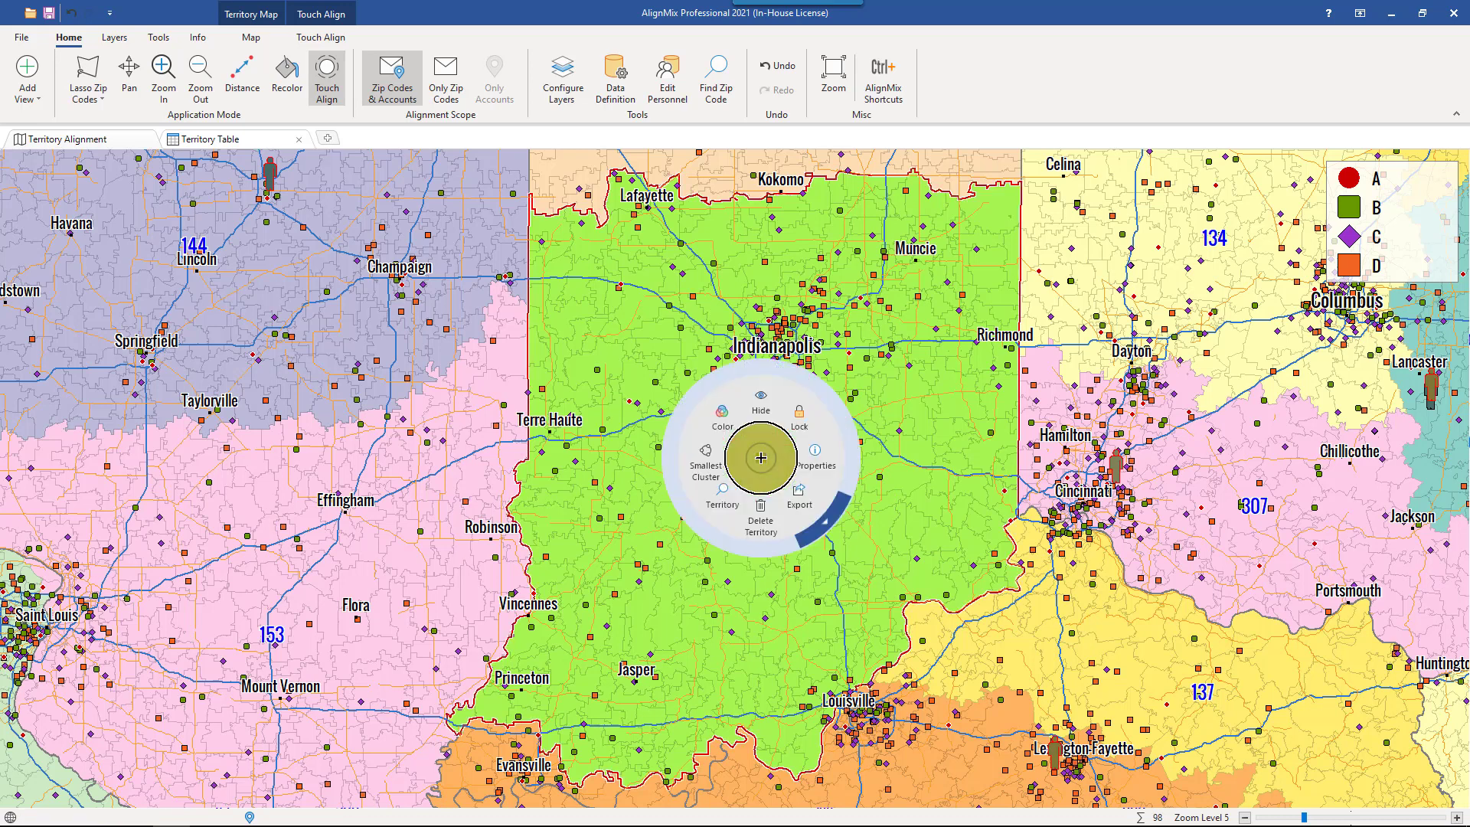
{"action": "left_click", "coordinate": [762, 414]}
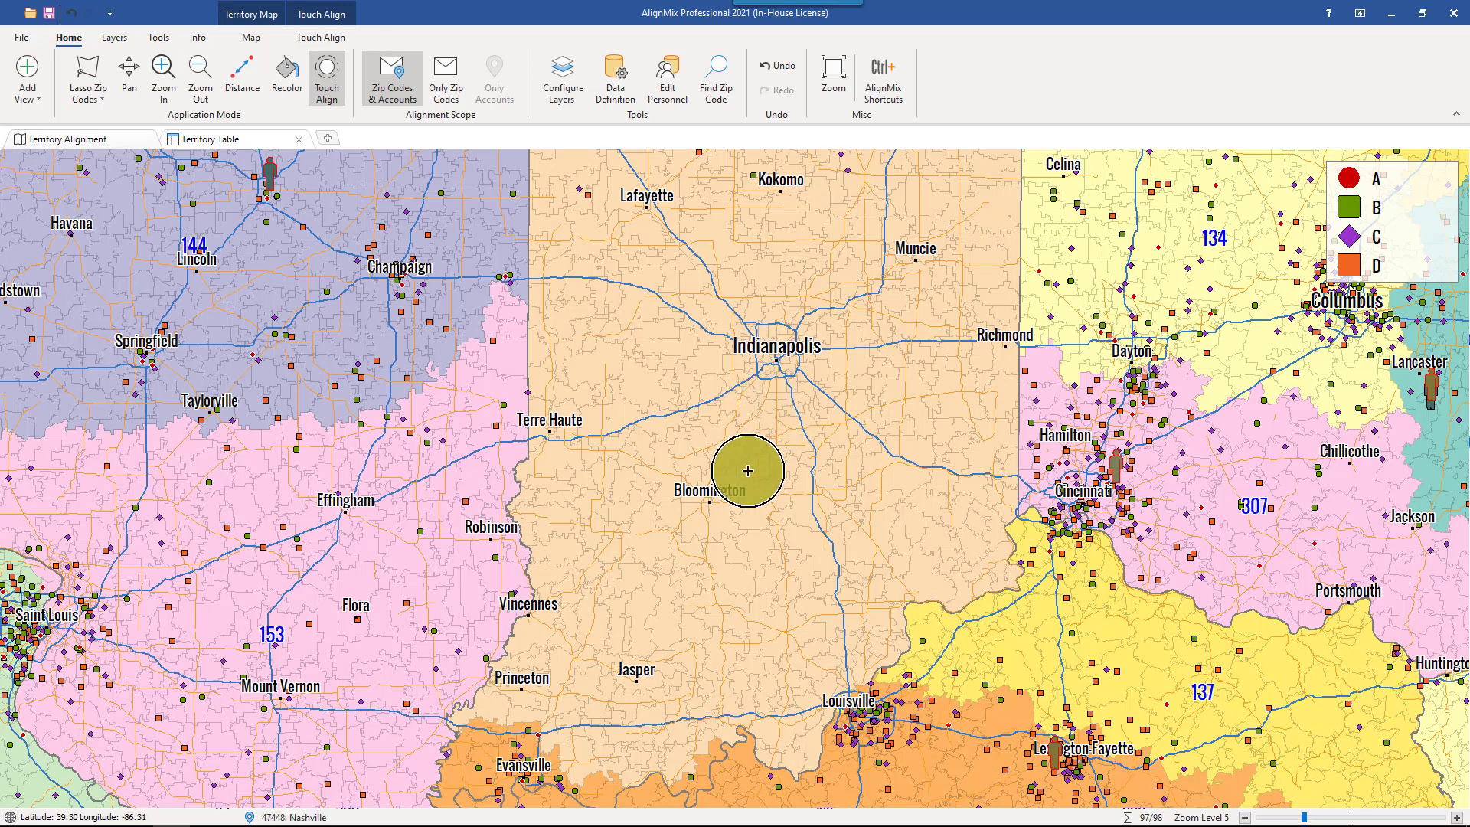
{"action": "left_click", "coordinate": [748, 471]}
{"action": "right_click", "coordinate": [748, 471]}
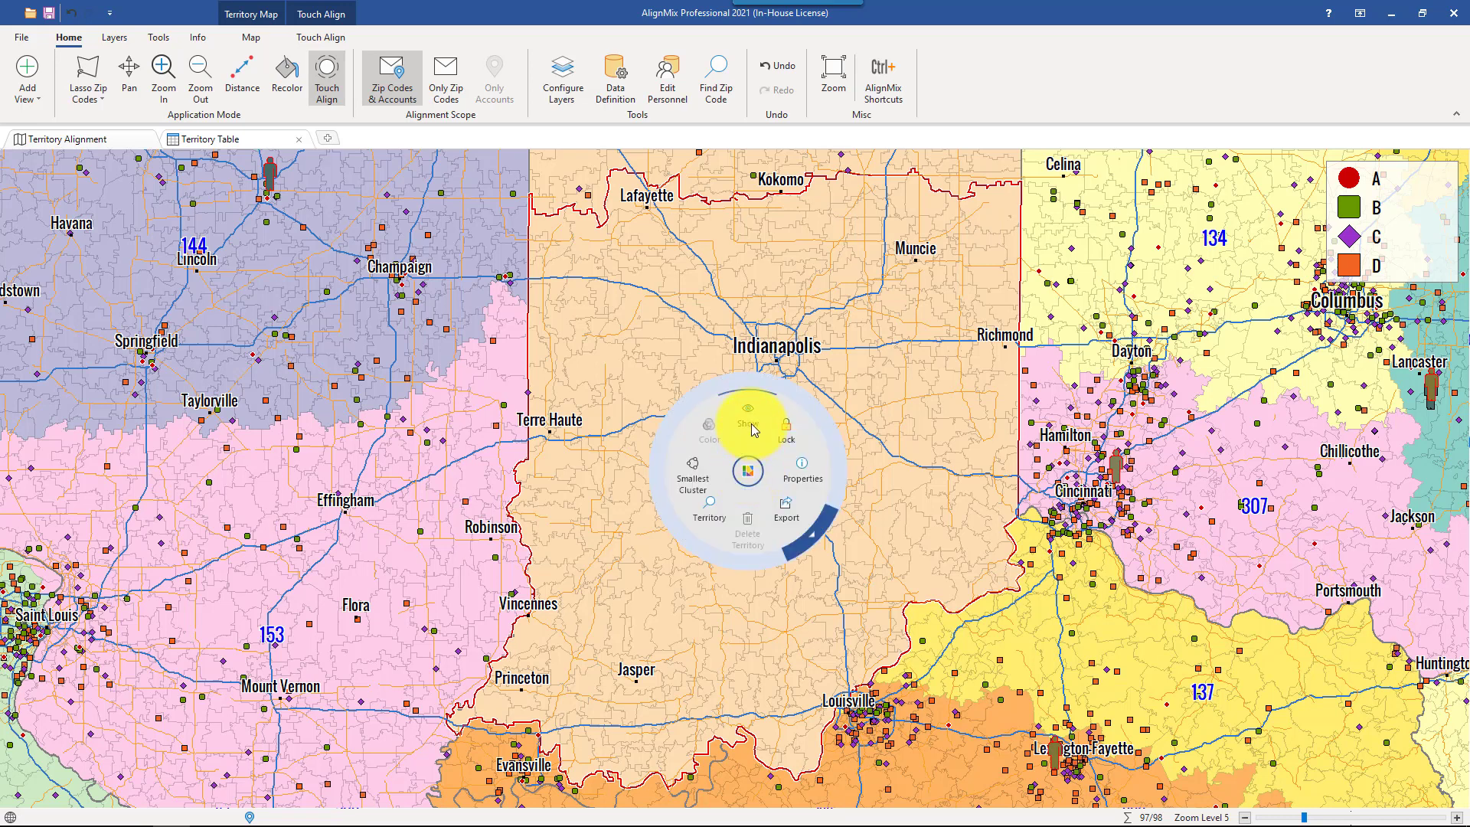
{"action": "left_click", "coordinate": [752, 427]}
- Lock territory 177 around Denver and Colorado Springs, and unlock it again
{"action": "left_click", "coordinate": [824, 79]}
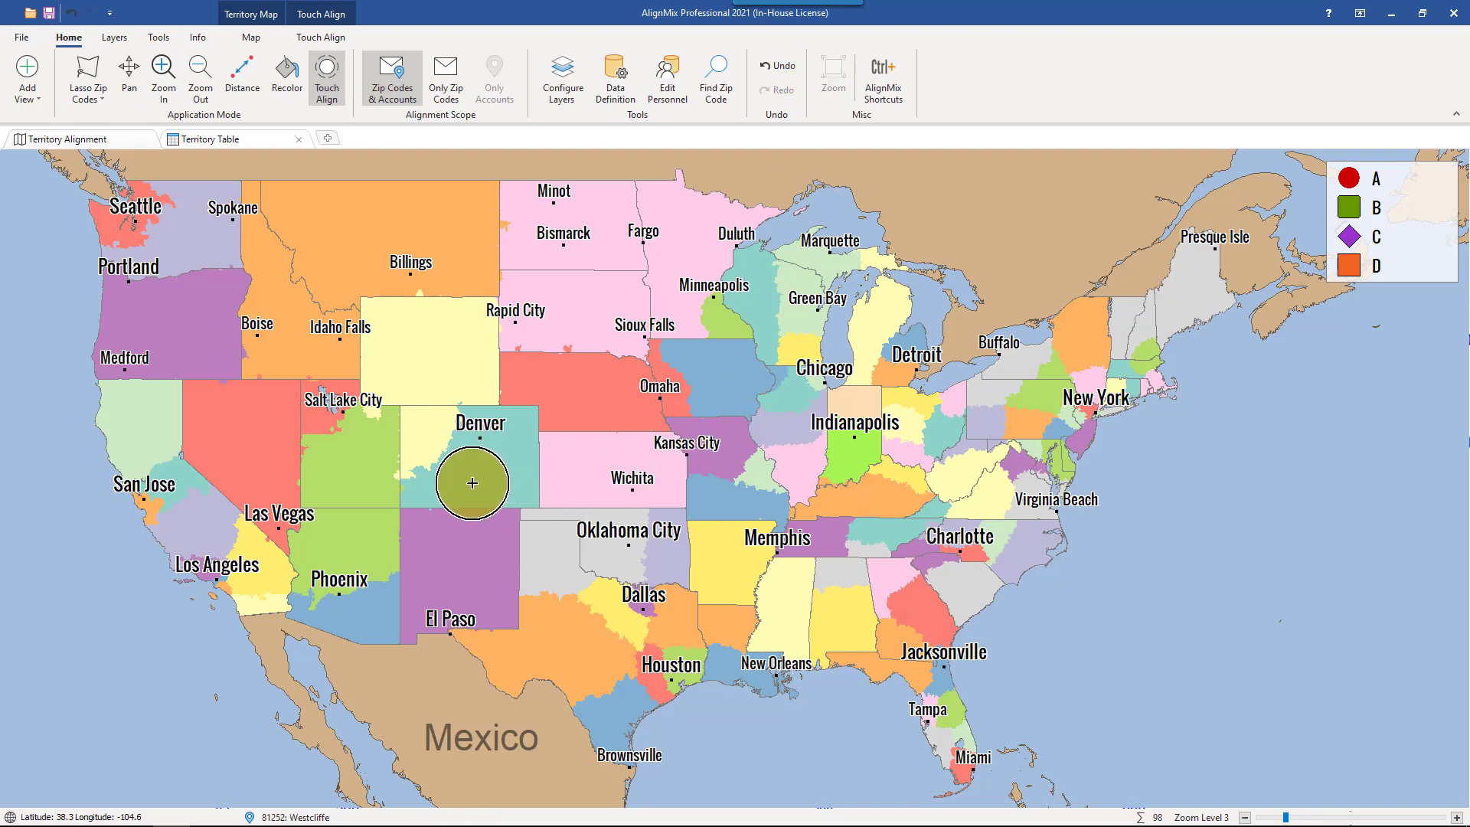
{"action": "scroll", "coordinate": [472, 483], "scroll_direction": "up", "scroll_amount": 2}
{"action": "scroll", "coordinate": [472, 483], "scroll_direction": "up", "scroll_amount": 1}
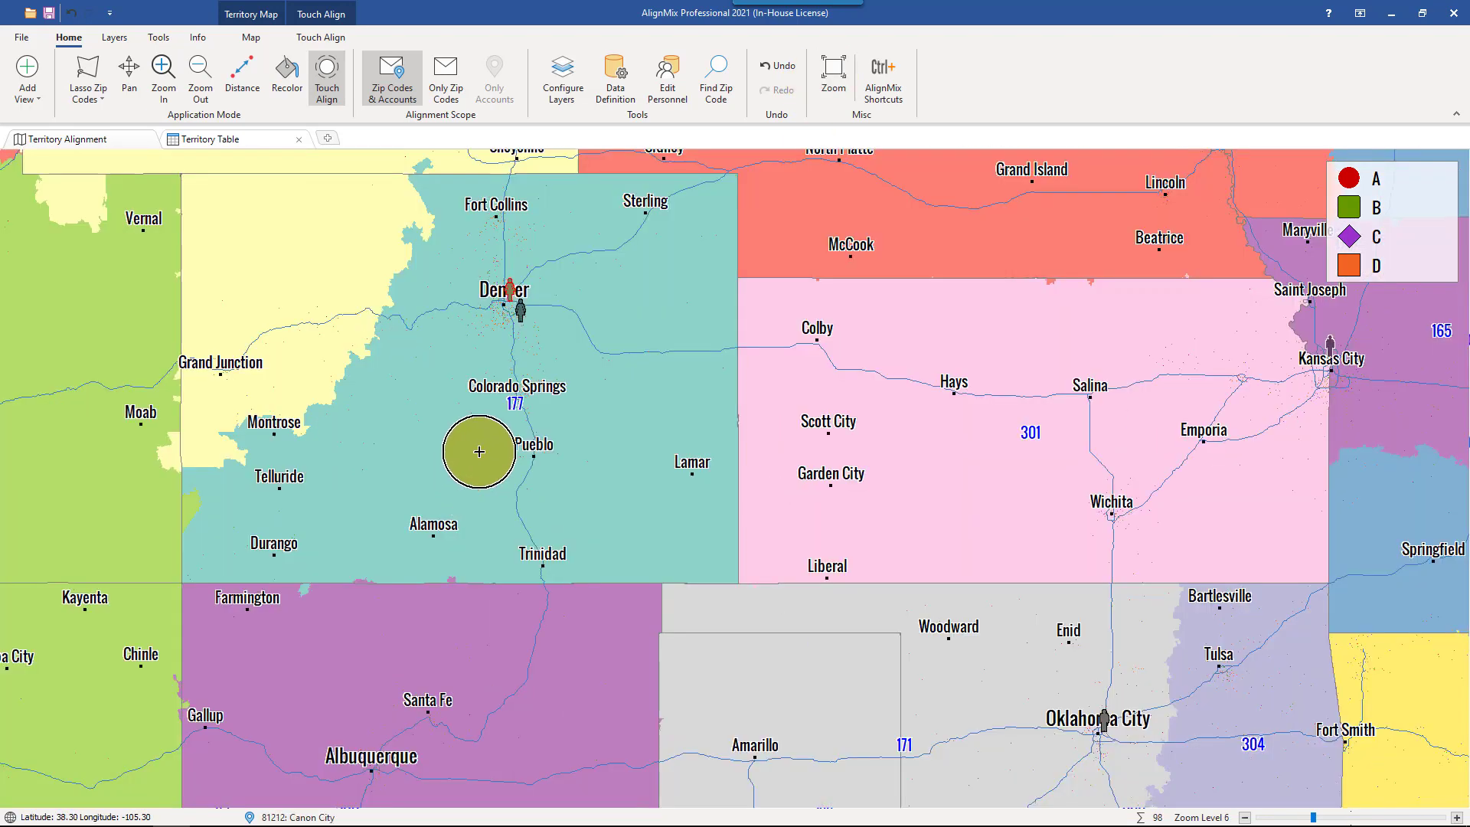
{"action": "left_click", "coordinate": [480, 451]}
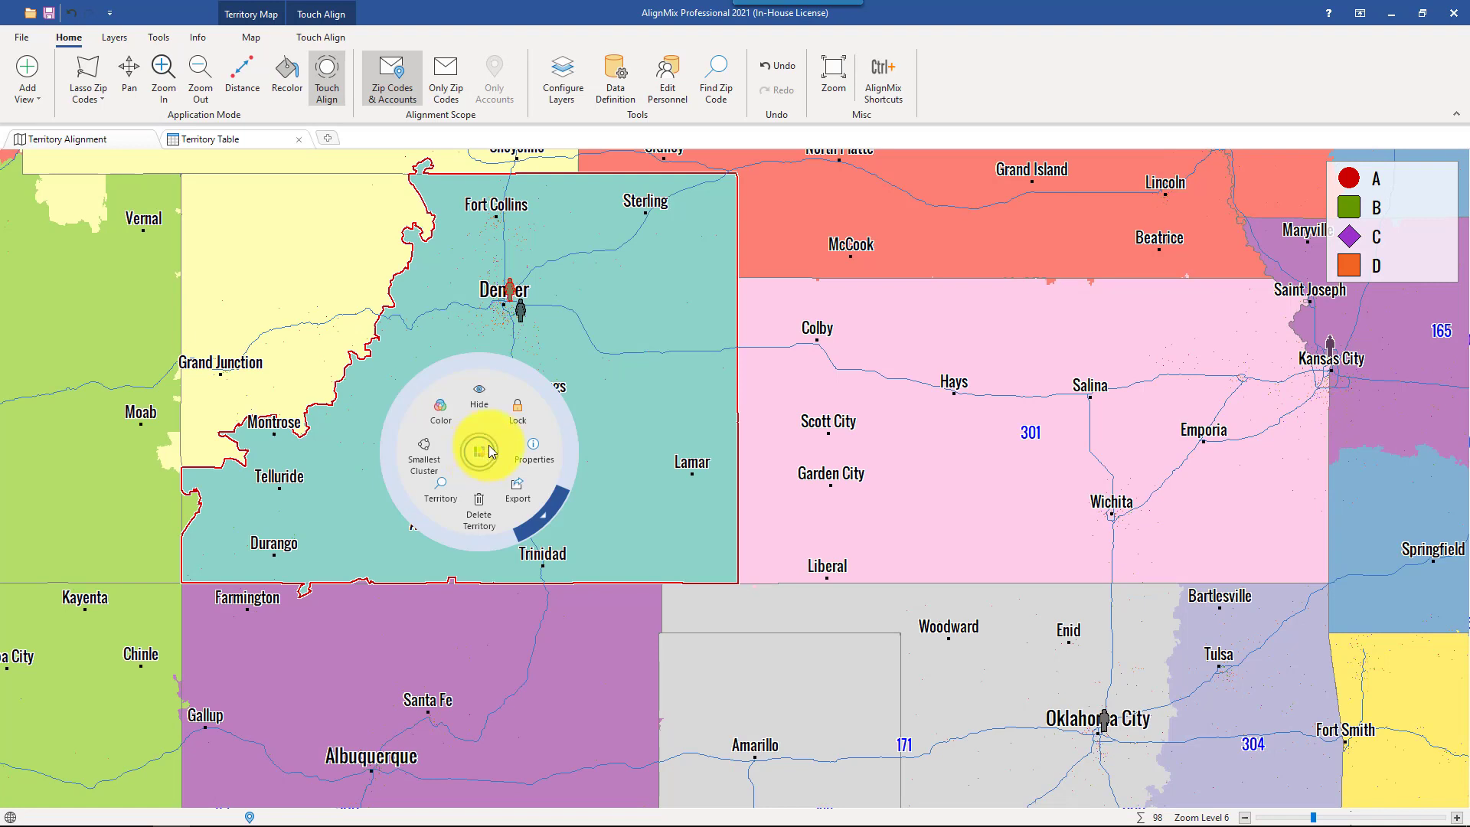
{"action": "left_click", "coordinate": [517, 418]}
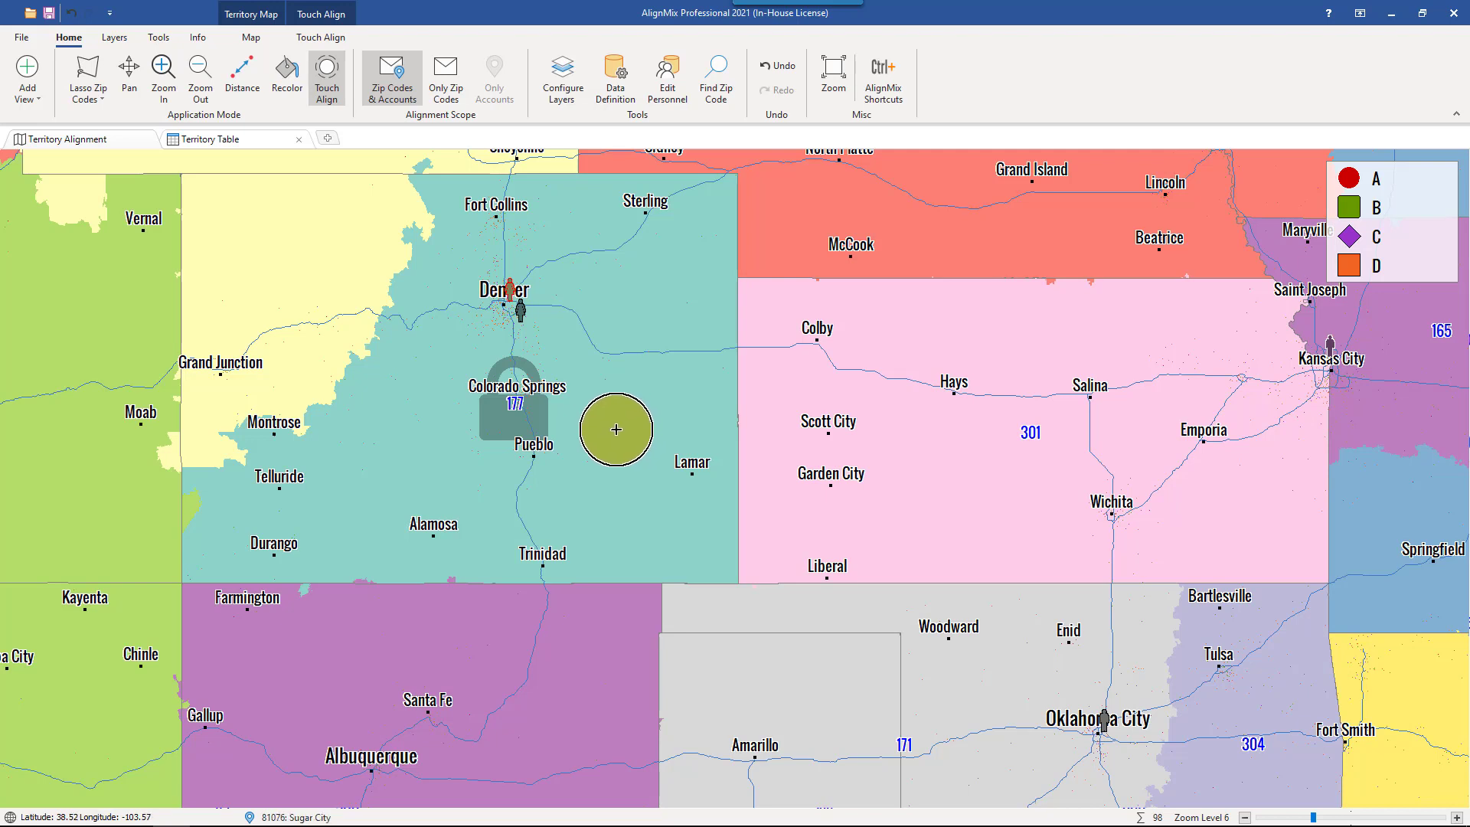
{"action": "right_click", "coordinate": [558, 414]}
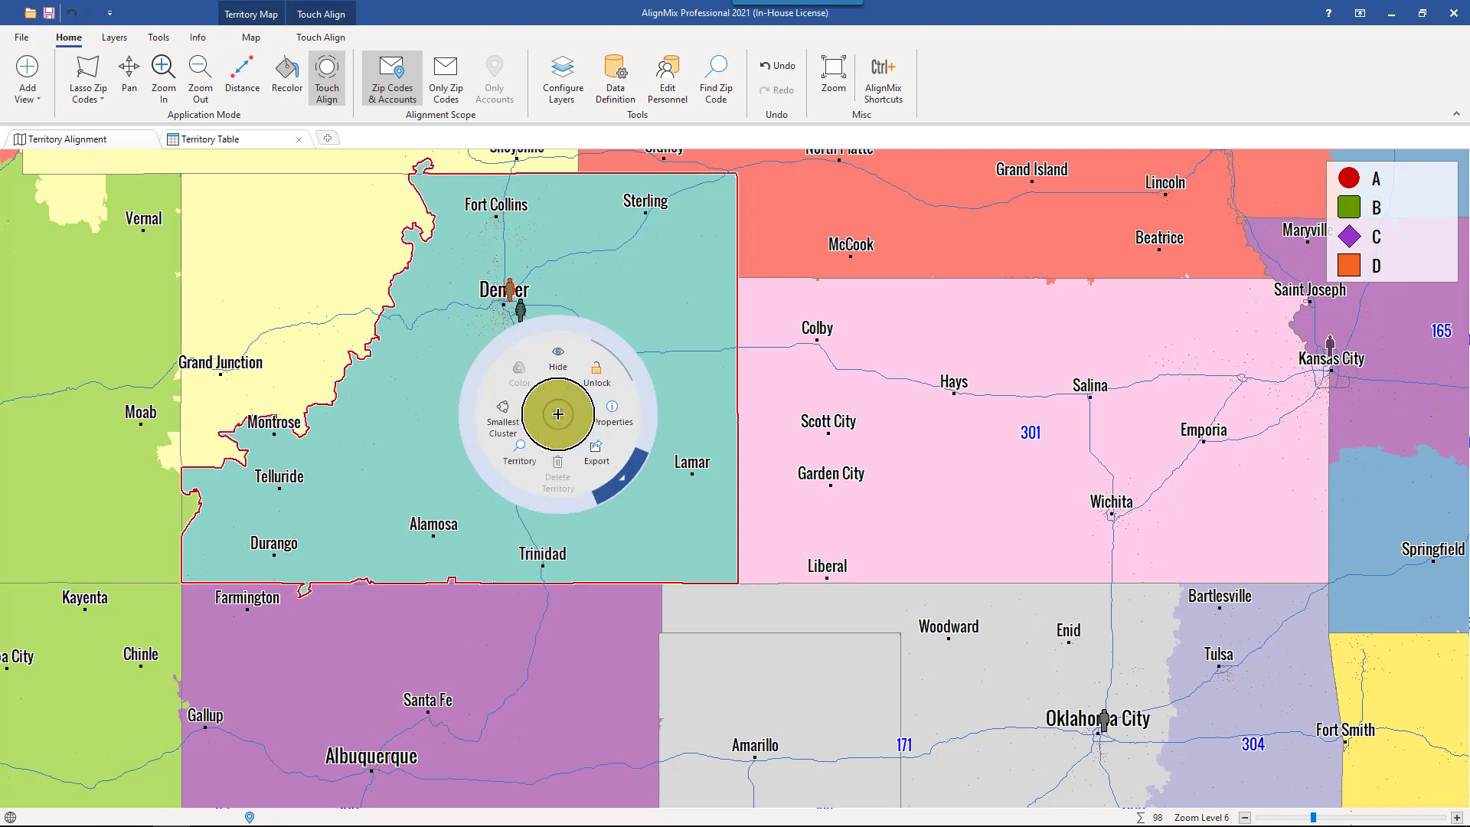
{"action": "left_click", "coordinate": [591, 368]}
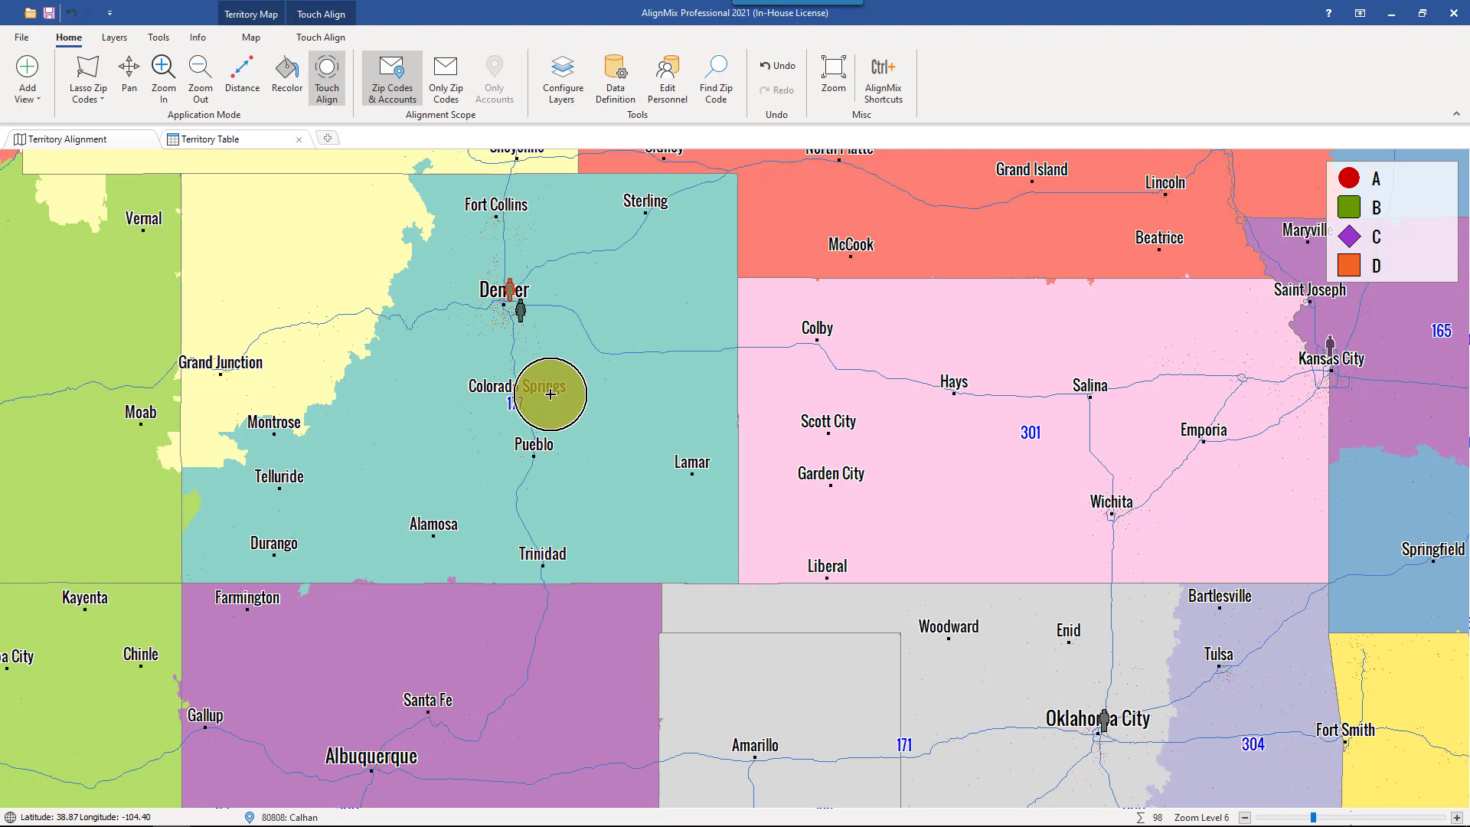
- Review the properties of territory 177, including its assignment, territory data and segments, and close them without changes
{"action": "left_click", "coordinate": [549, 395]}
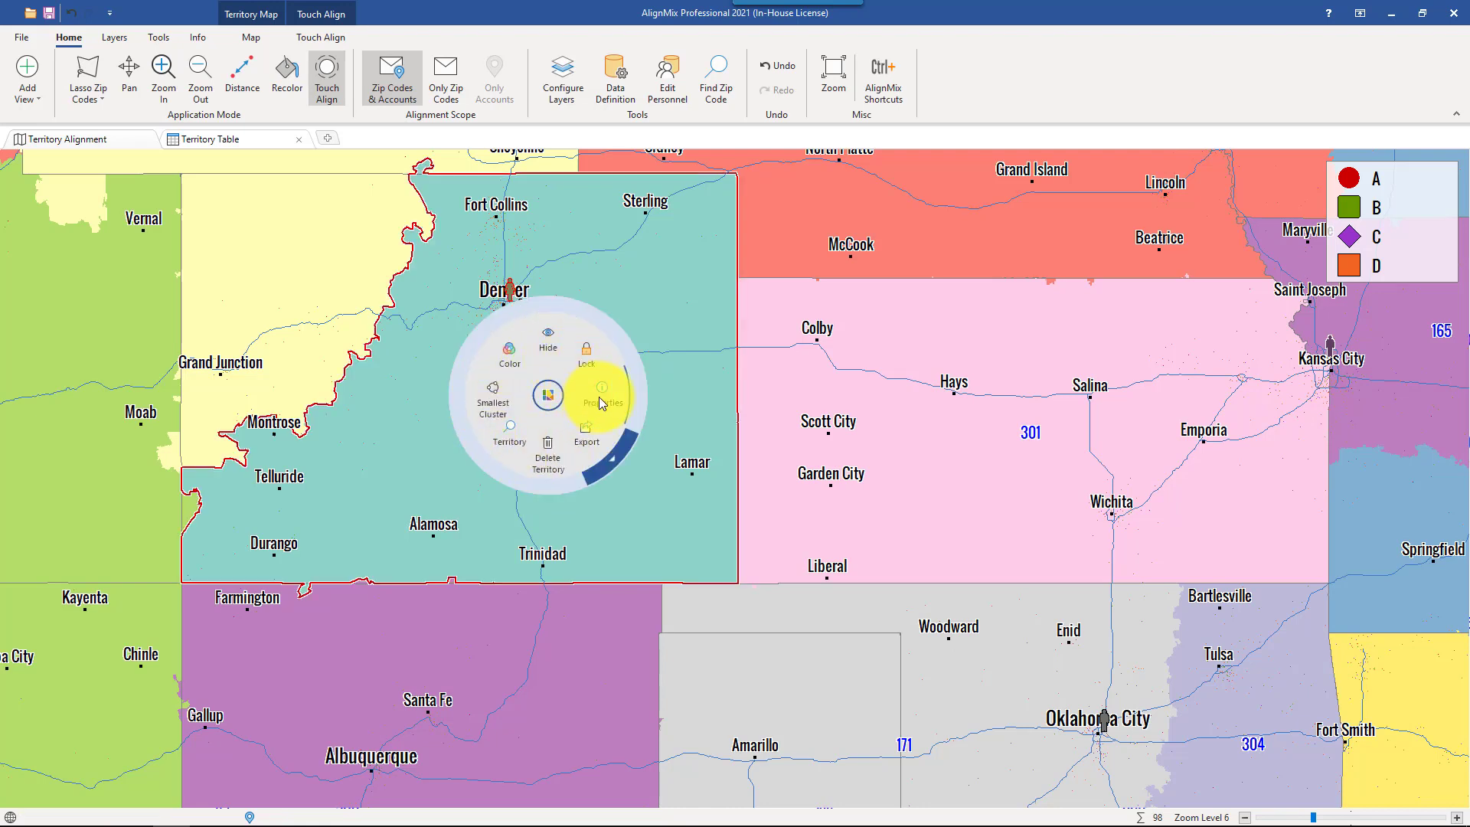
{"action": "left_click", "coordinate": [599, 396]}
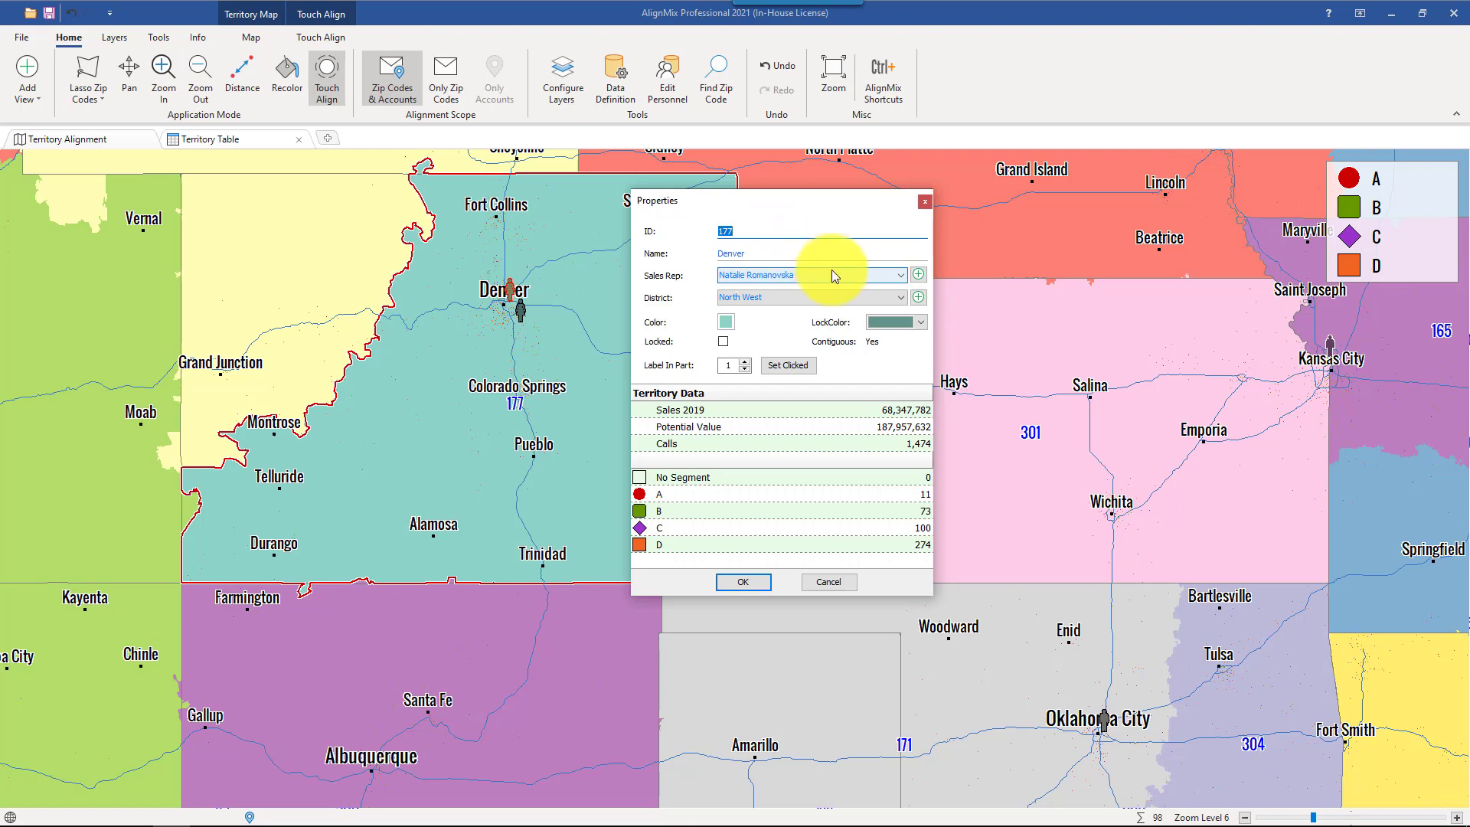
{"action": "left_click", "coordinate": [828, 583]}
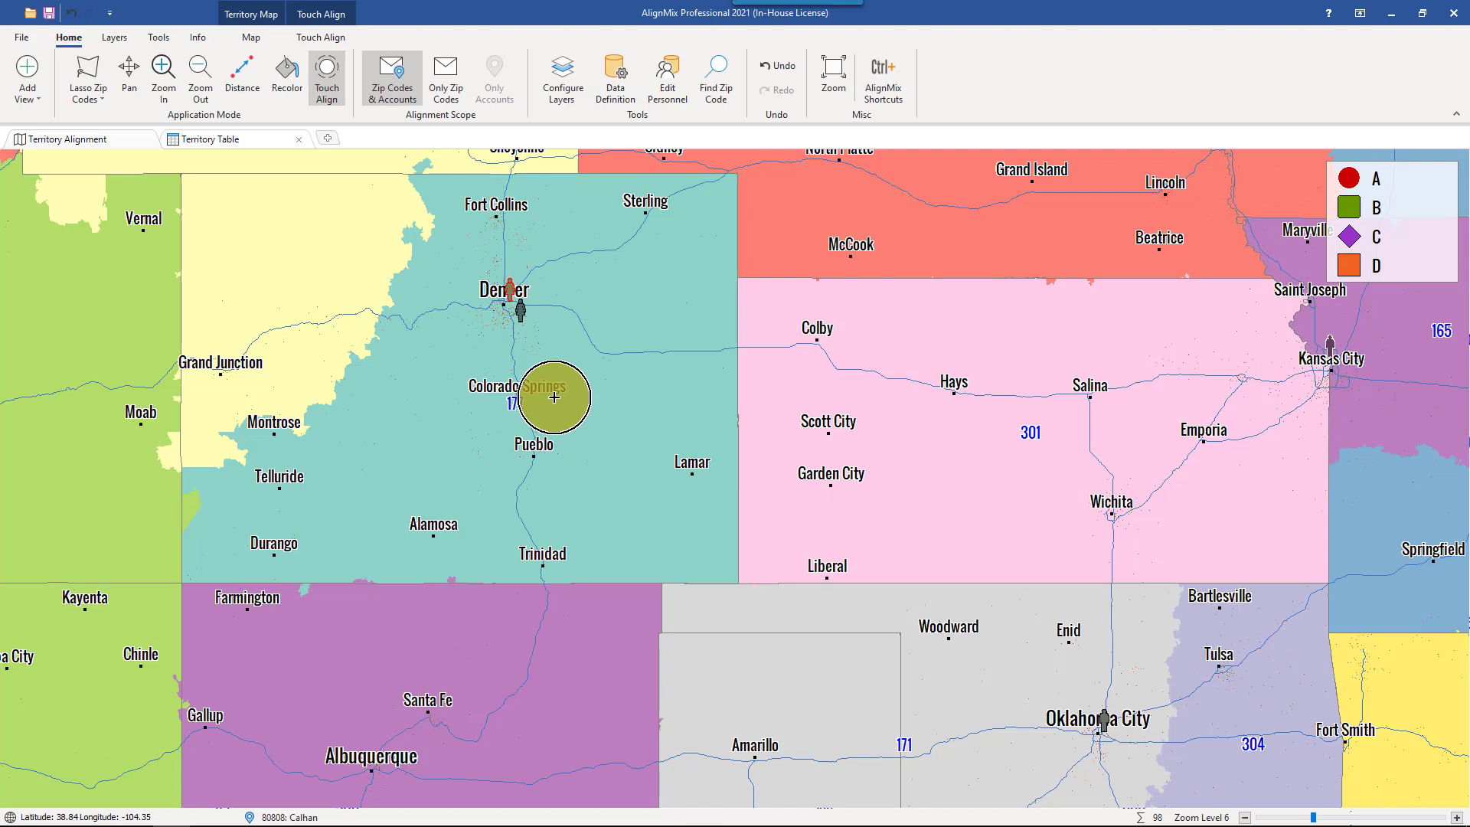
- Export territory 177 to Excel
{"action": "left_click", "coordinate": [519, 414]}
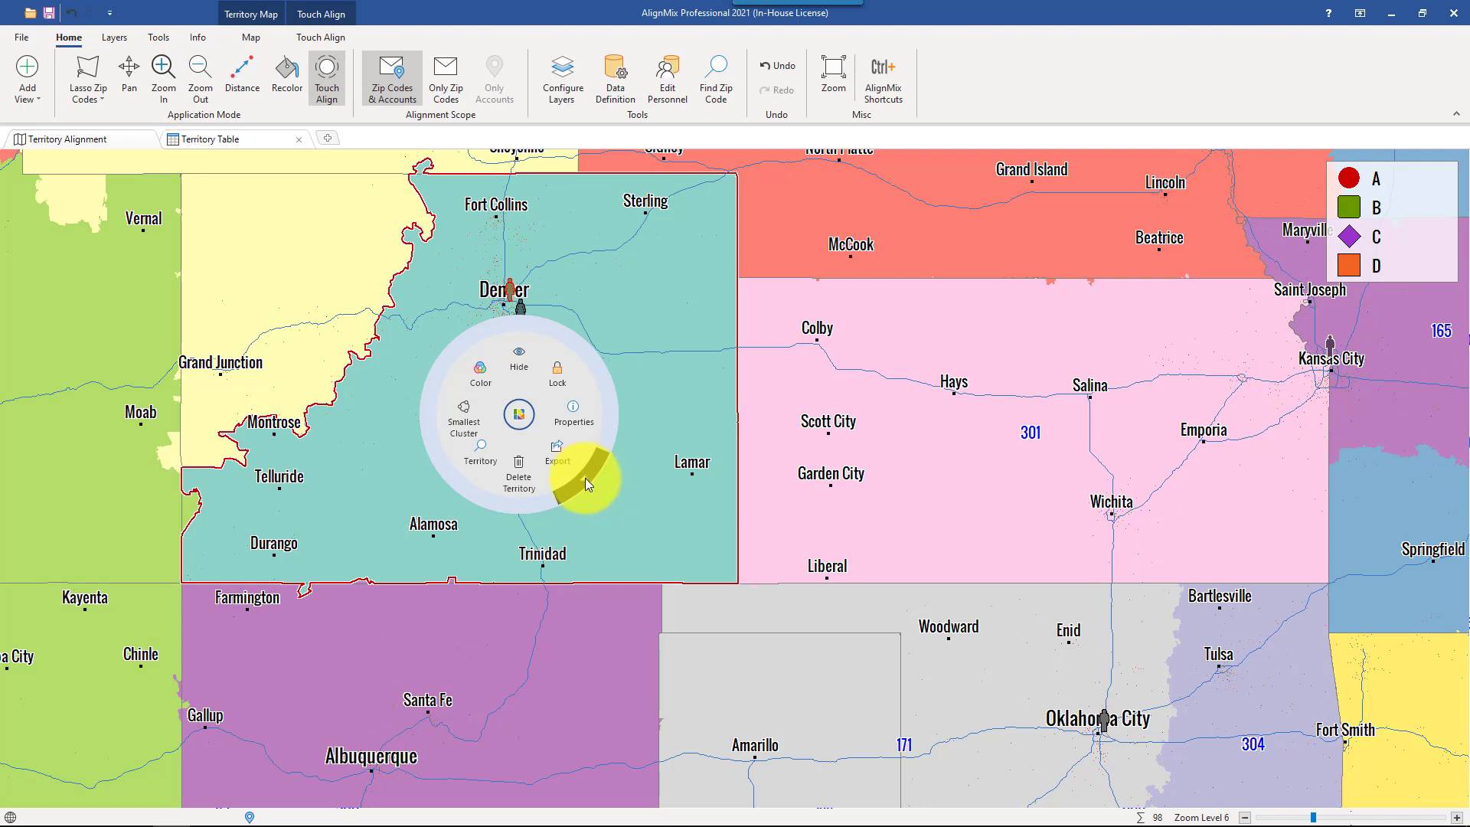
{"action": "left_click", "coordinate": [585, 477]}
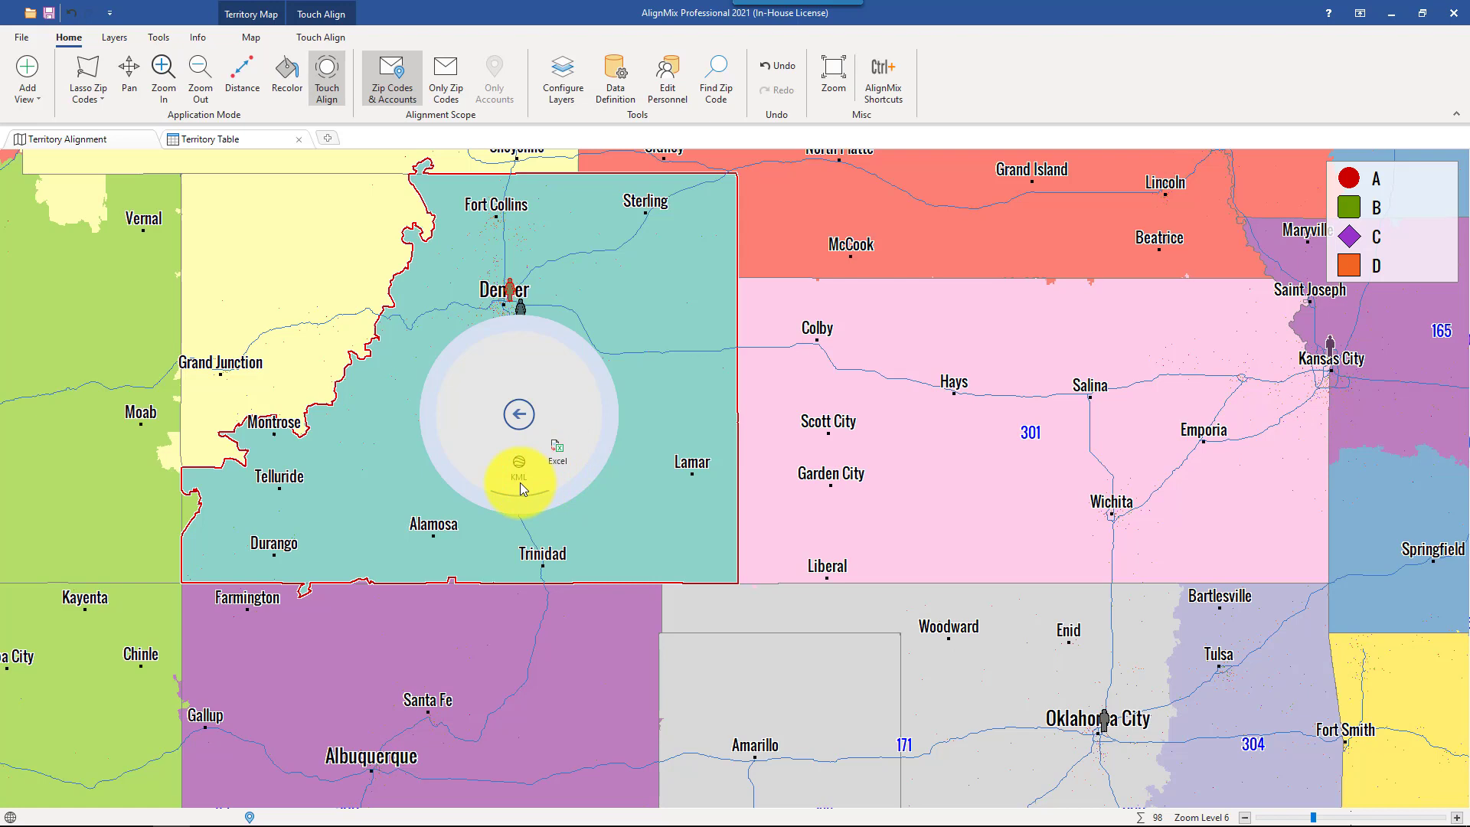
{"action": "left_click", "coordinate": [565, 461]}
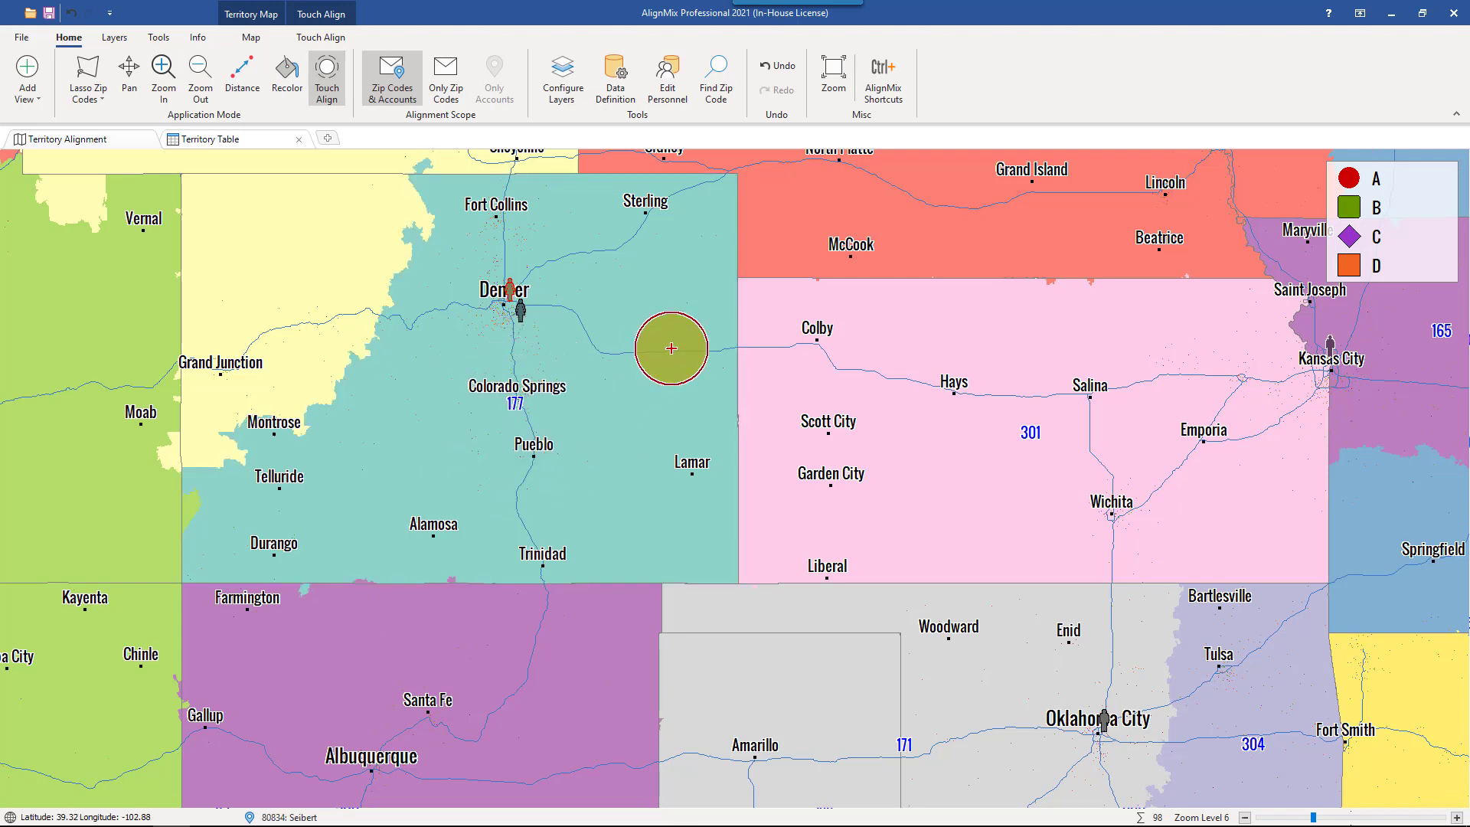